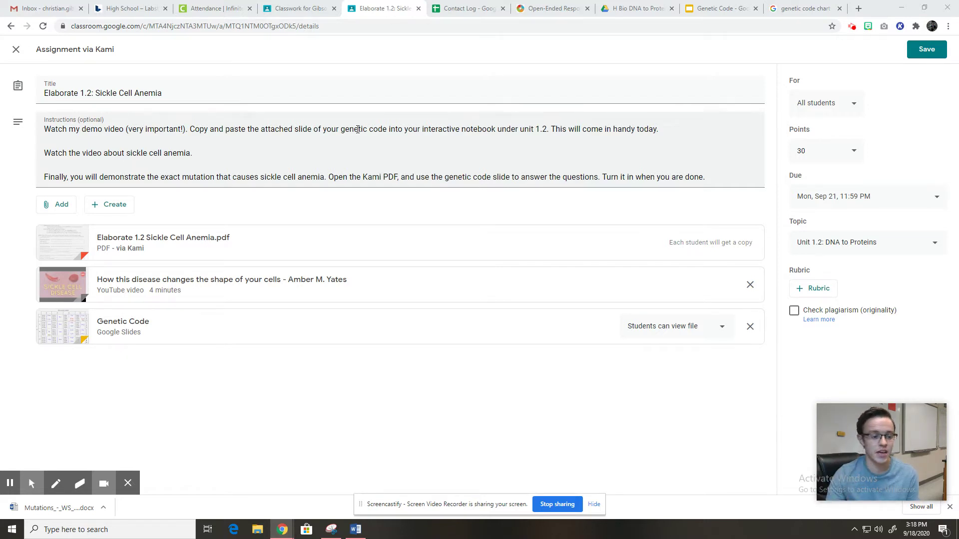
Open the Genetic Code Google Slides attachment from the Sickle Cell Anemia assignment
left_click(285, 323)
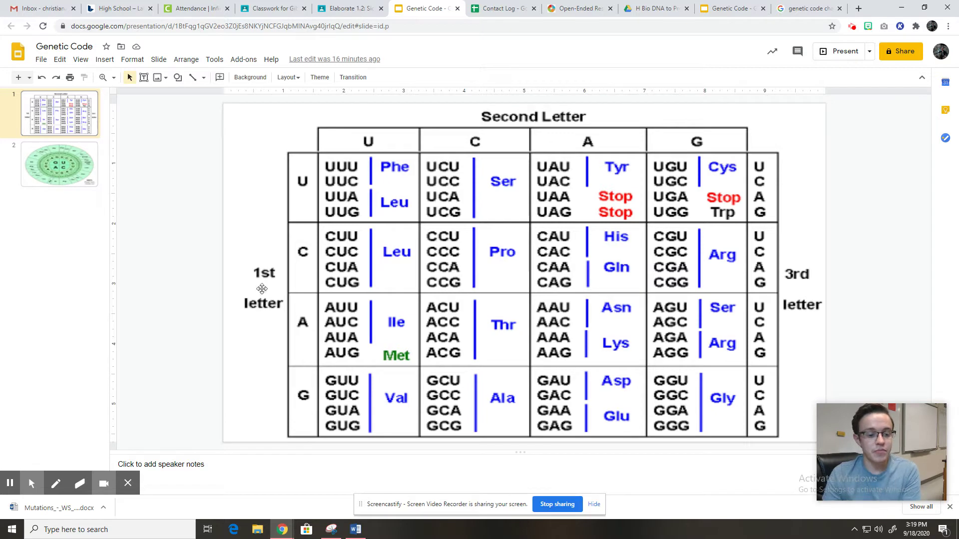
Preview the codon wheel on slide 2, then return to the codon table on slide 1
left_click(68, 165)
left_click(68, 125)
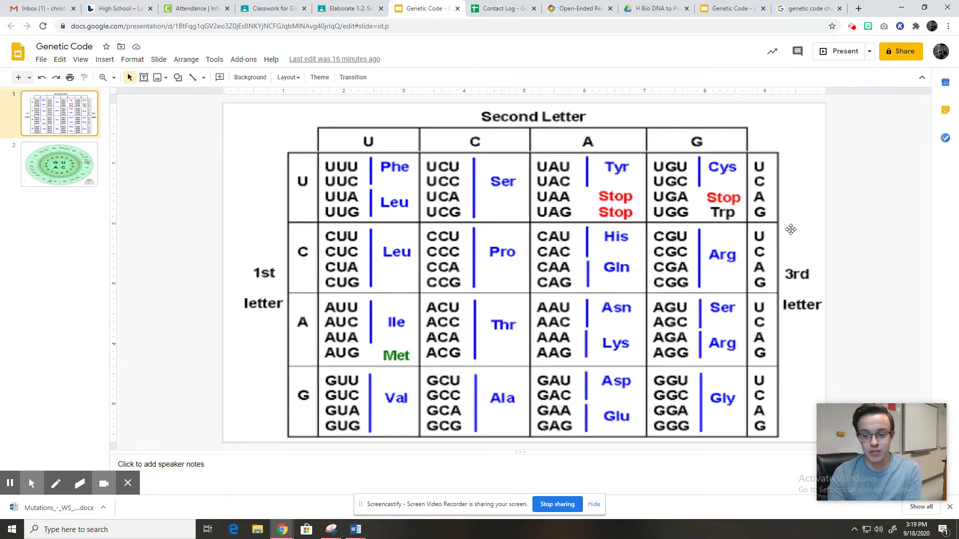
Compare the codon table and codon wheel slides, then go back to the Elaborate 1.2 assignment tab
left_click(35, 170)
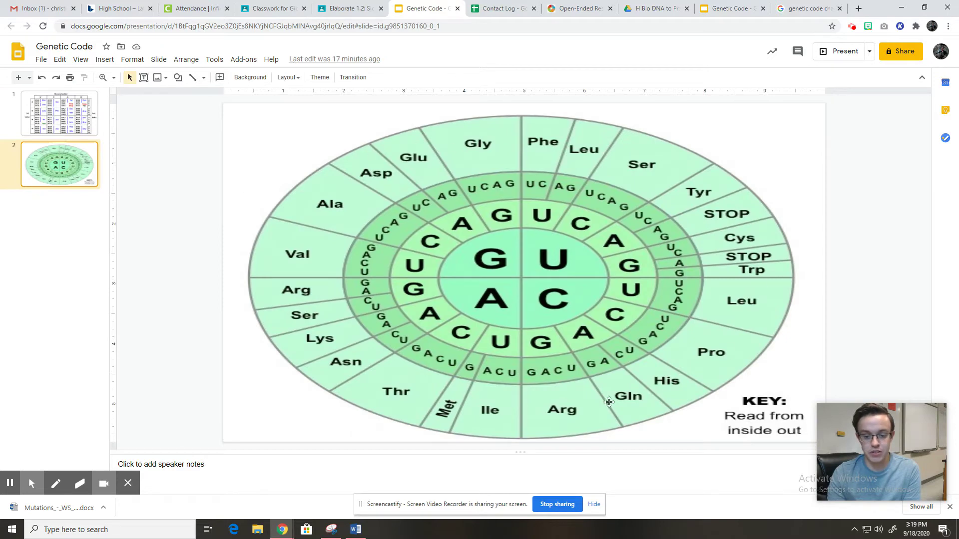
left_click(33, 104)
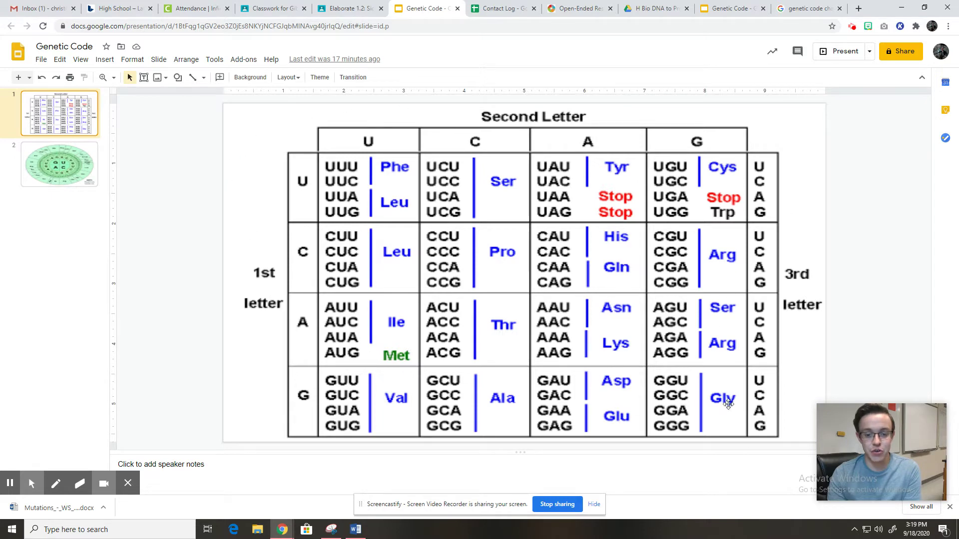
left_click(46, 170)
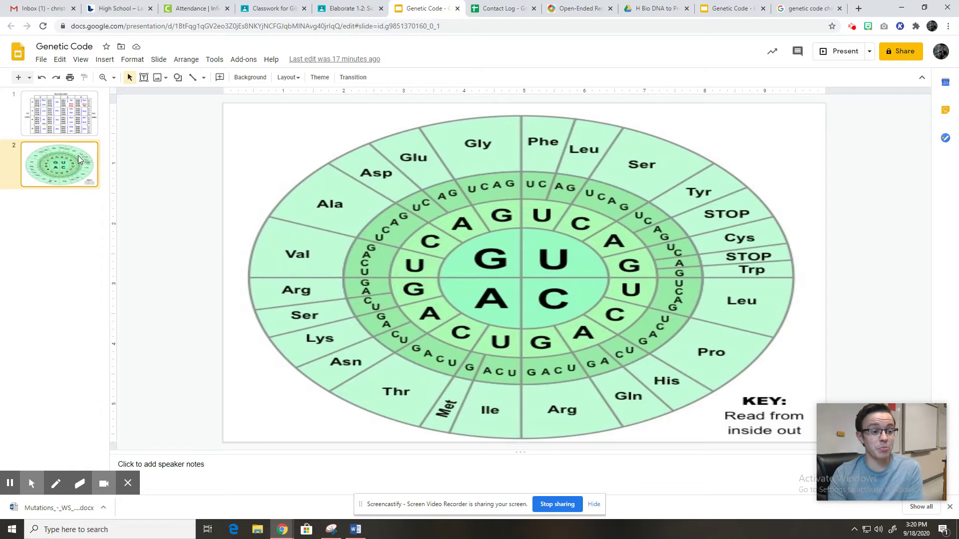
key("Up")
key("Down")
key("Up")
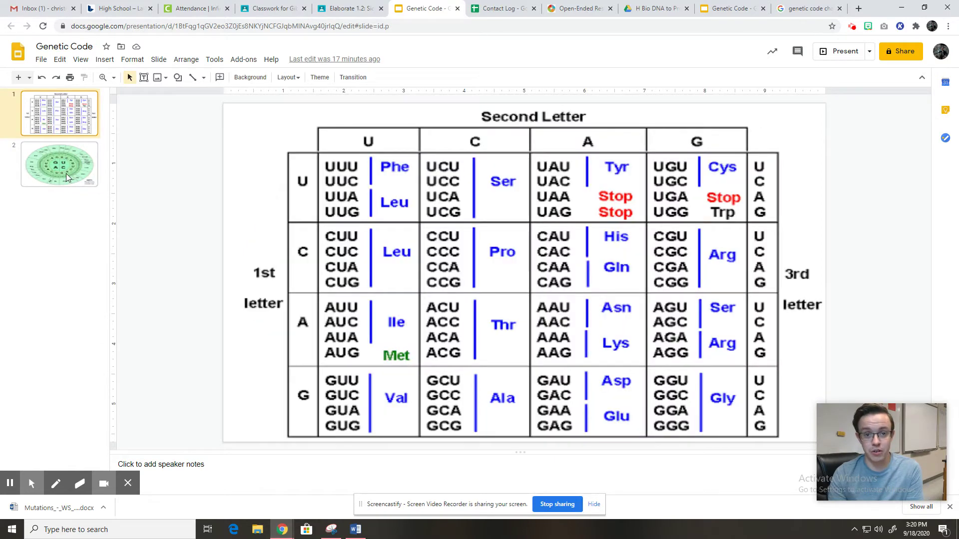
left_click(337, 5)
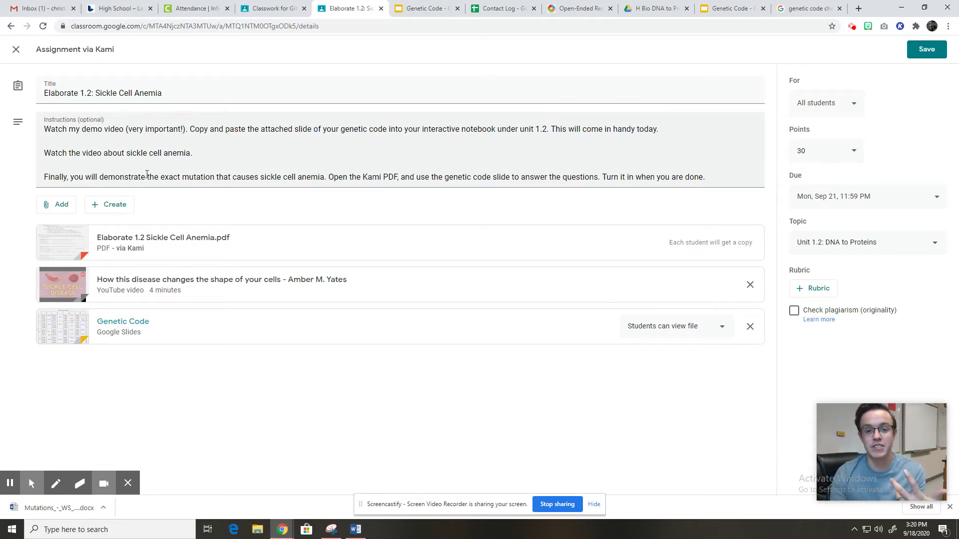
Open the Sickle Cell Anemia PDF with Kami and close the Recognize Text popup
left_click(249, 246)
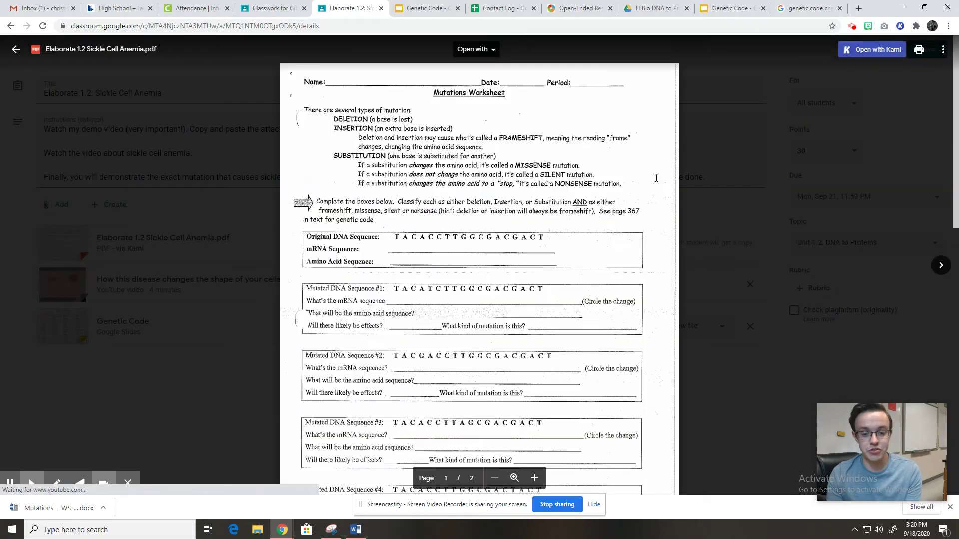
left_click(849, 51)
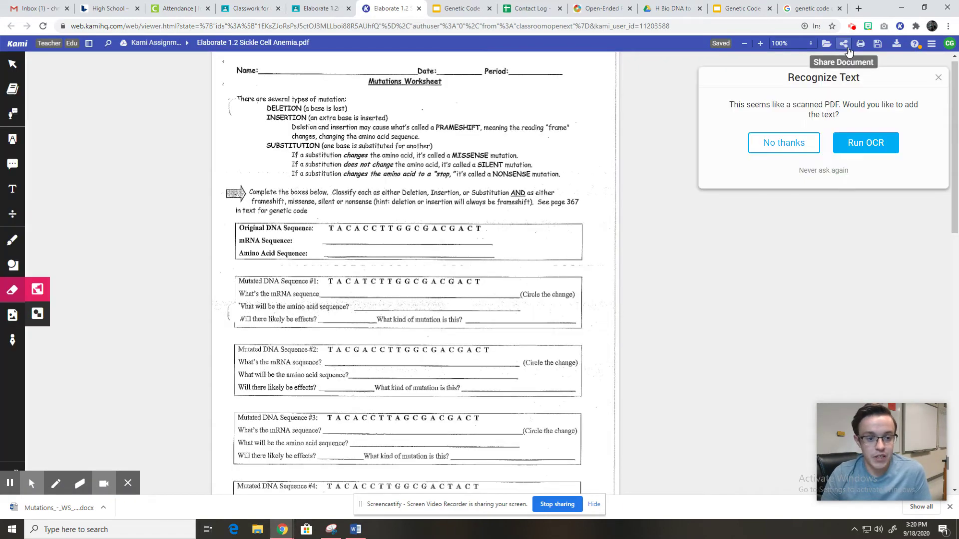
left_click(939, 78)
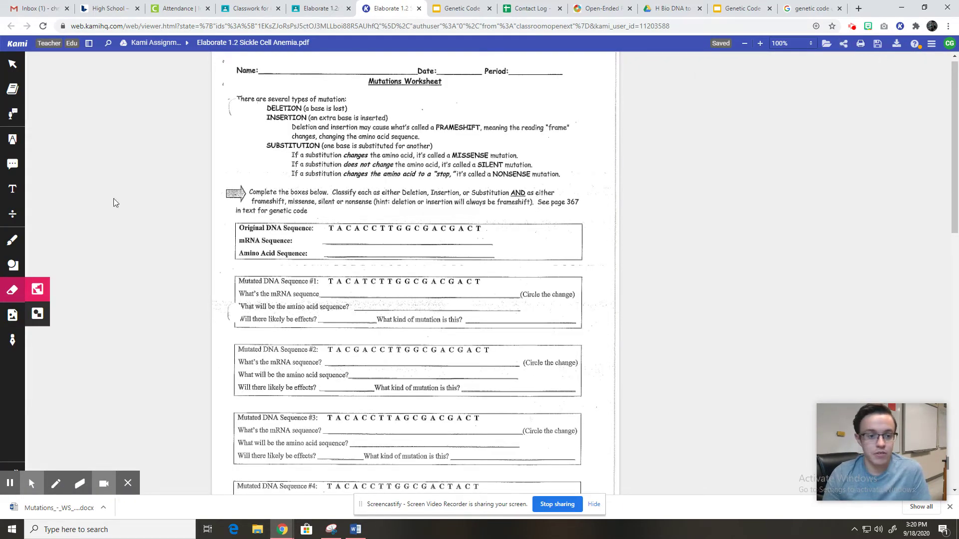
scroll(403, 266, "down", 15)
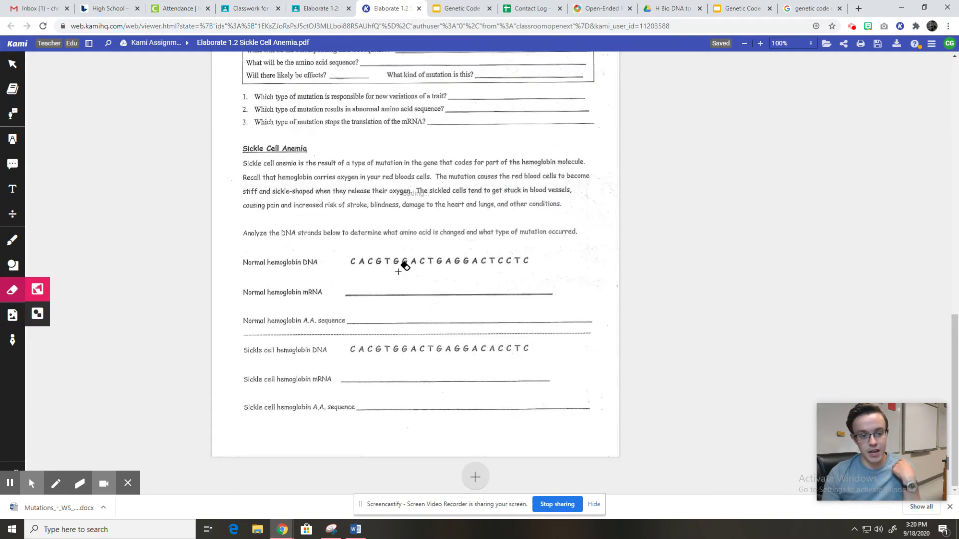
scroll(402, 265, "up", 10)
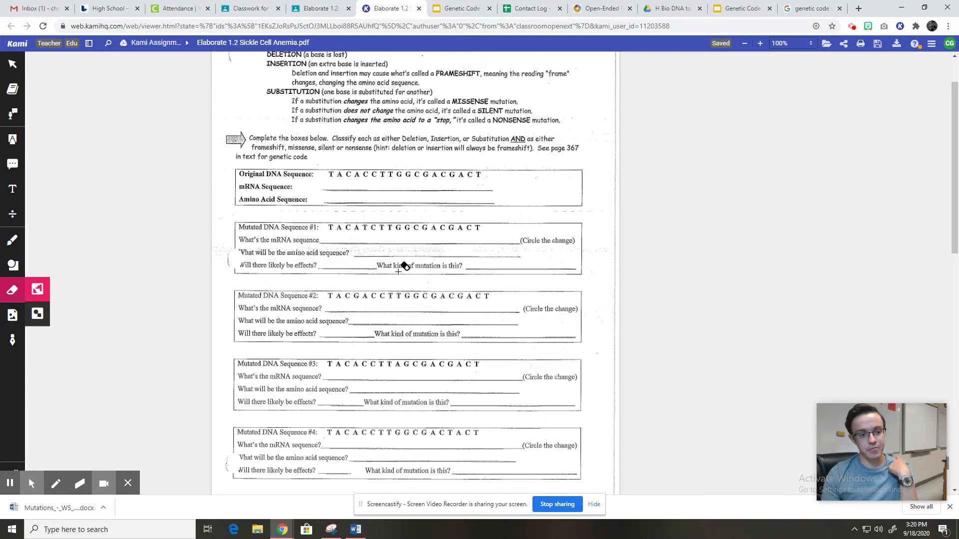
scroll(403, 265, "up", 2)
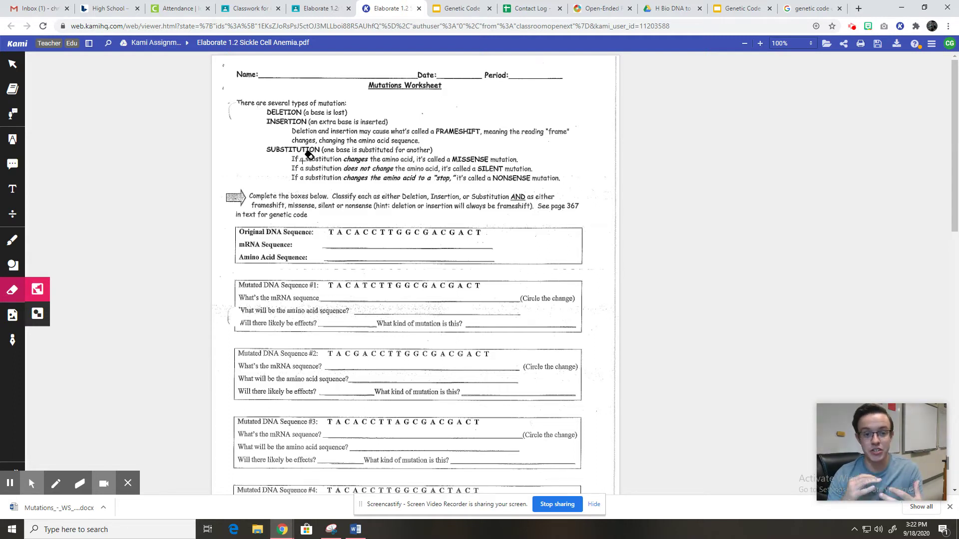
Switch to the Genetic Code tab to view the codon table with Stop and Met codons
left_click(461, 9)
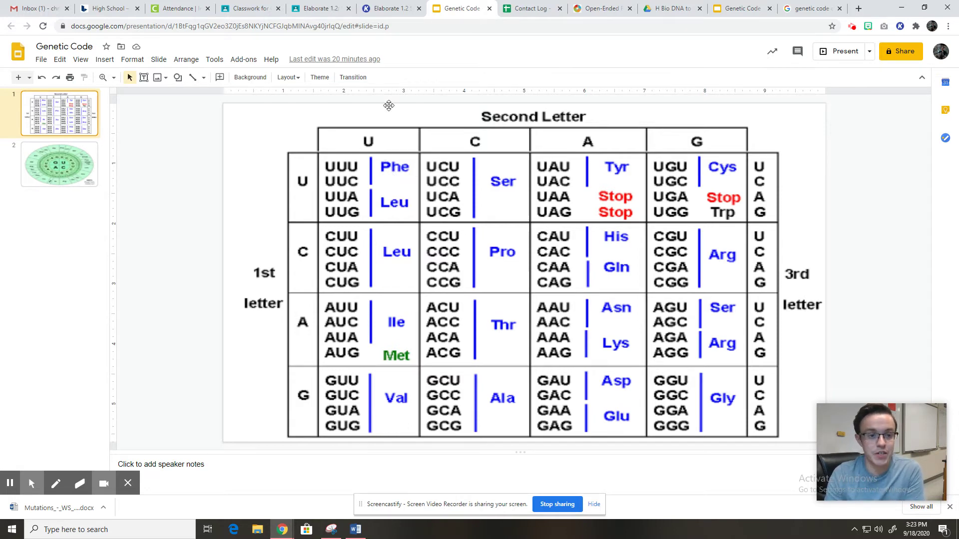
Switch back to the Elaborate 1.2 Kami tab showing the Mutations Worksheet
left_click(389, 7)
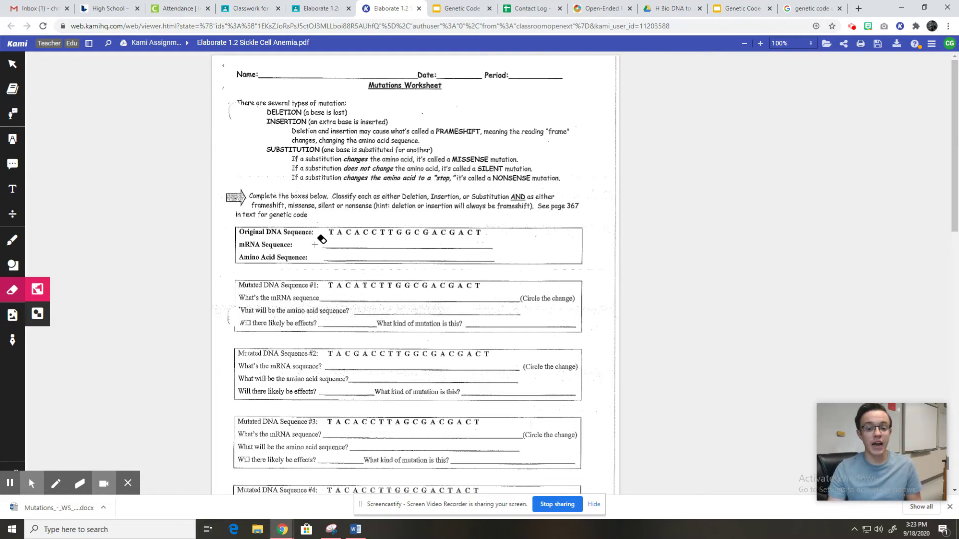
scroll(310, 302, "down", 15)
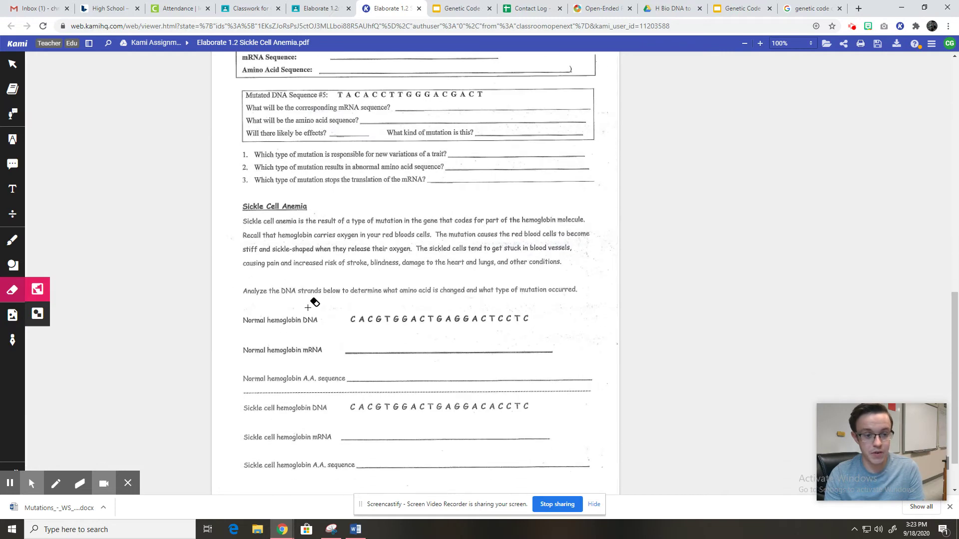
scroll(311, 303, "up", 8)
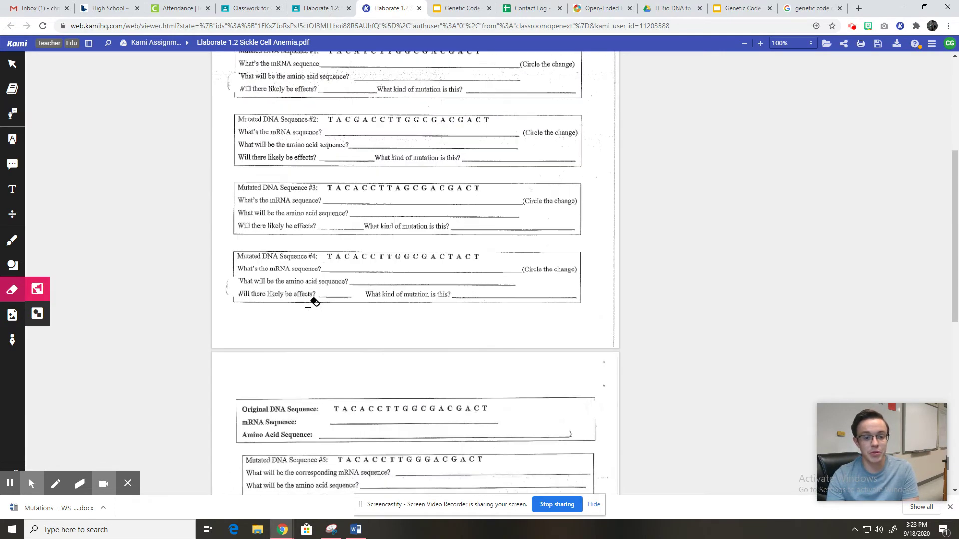
scroll(308, 307, "down", 7)
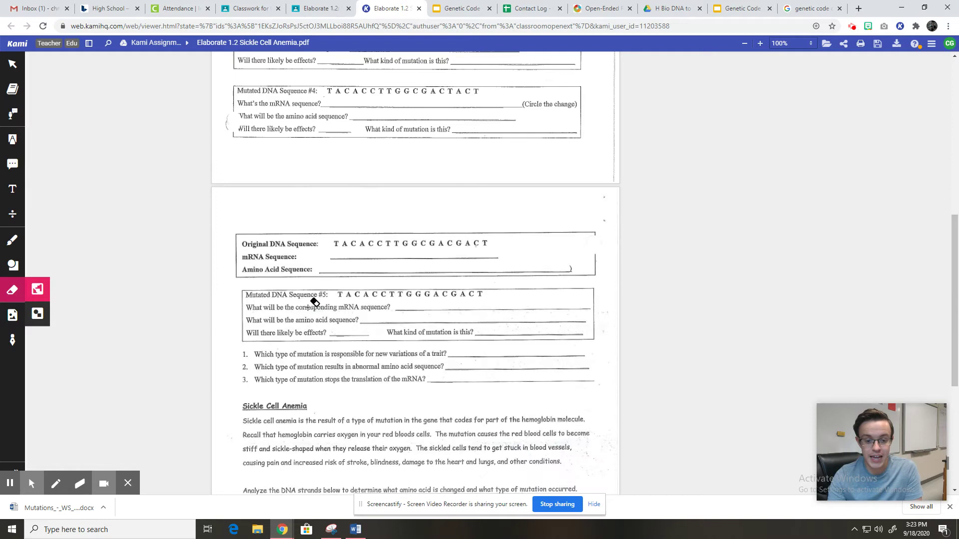
scroll(290, 314, "down", 2)
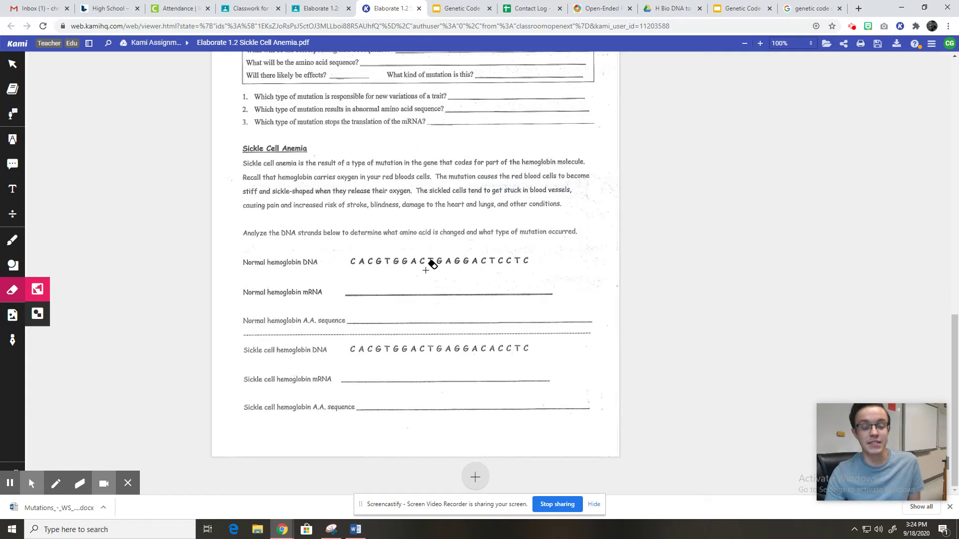
scroll(430, 265, "up", 10)
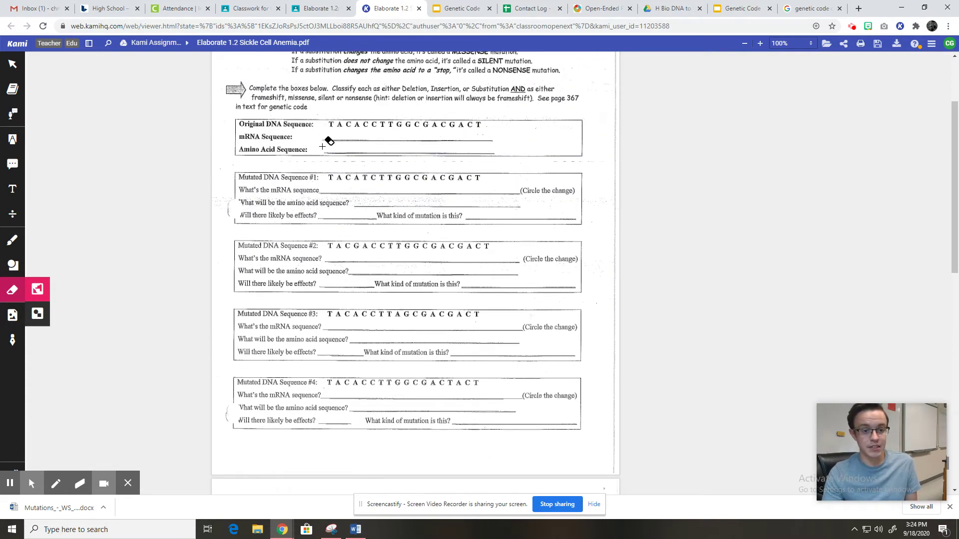
scroll(330, 145, "up", 1)
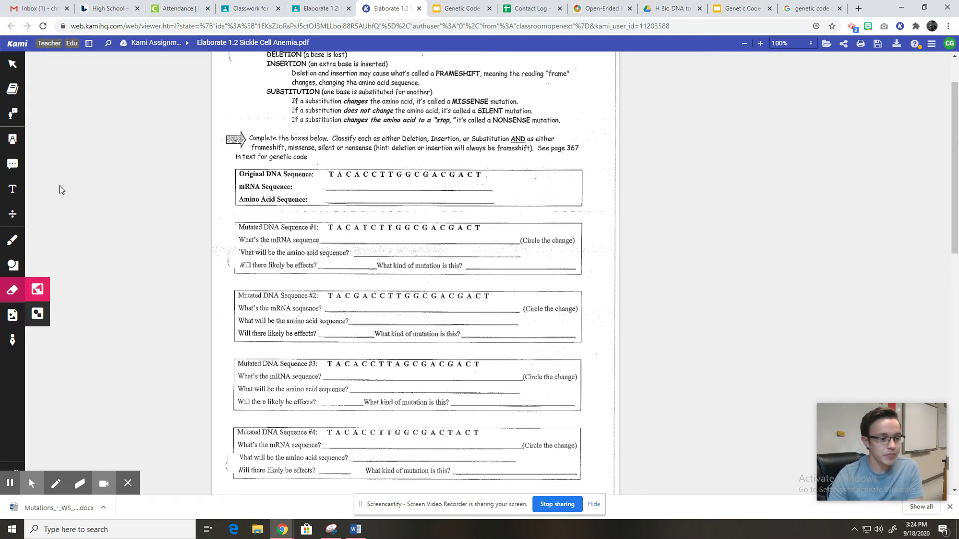
Add a text box on the mRNA Sequence line reading A U G U G G A A C C G C U G C U G A
left_click(22, 189)
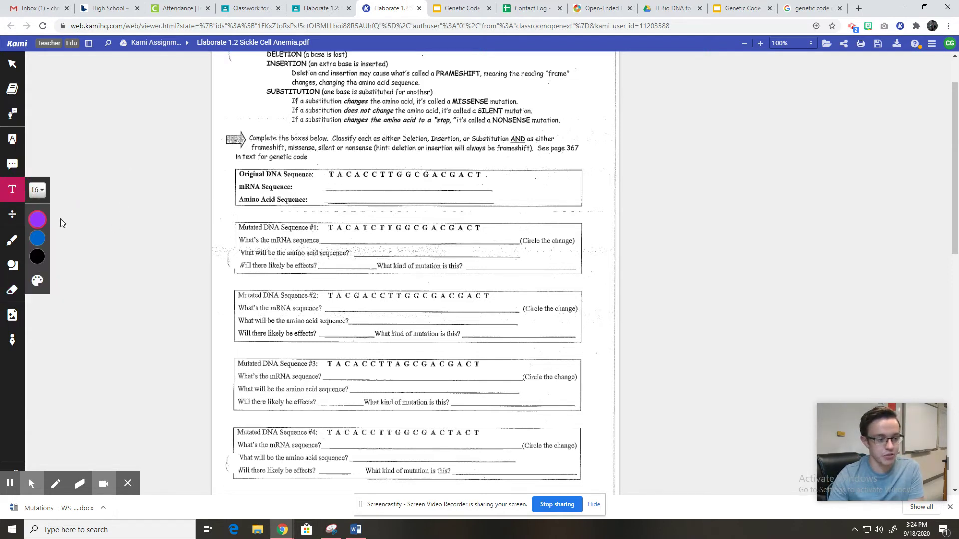
left_click(325, 178)
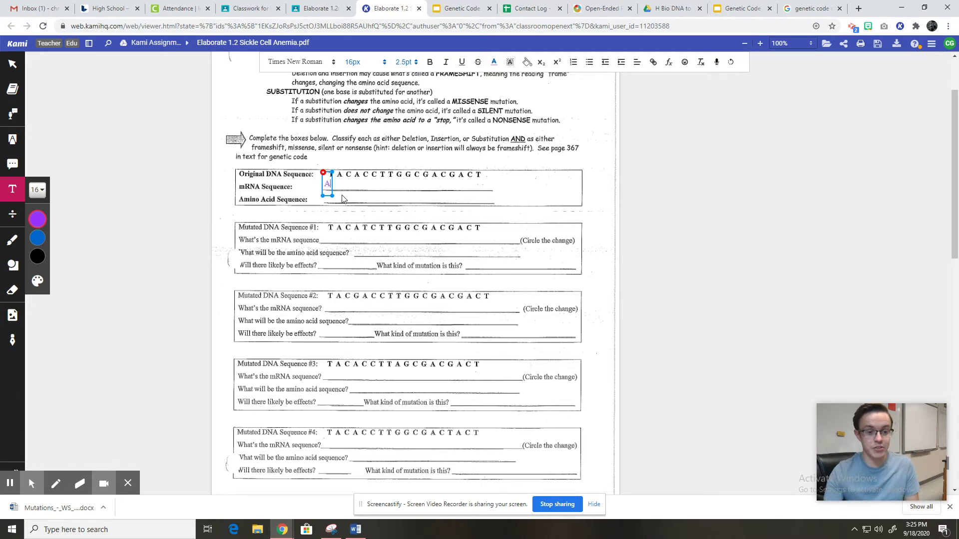
left_click_drag(331, 185, 333, 185)
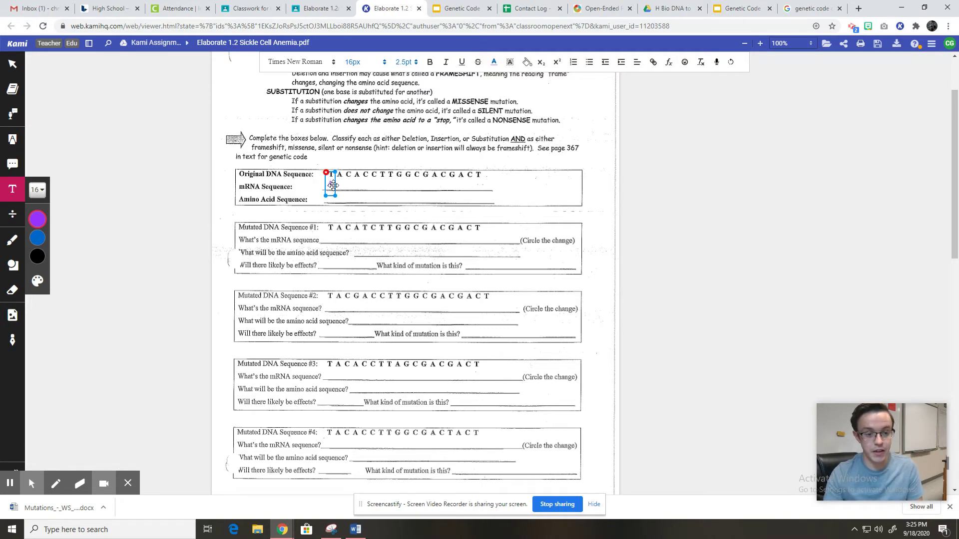
type("A")
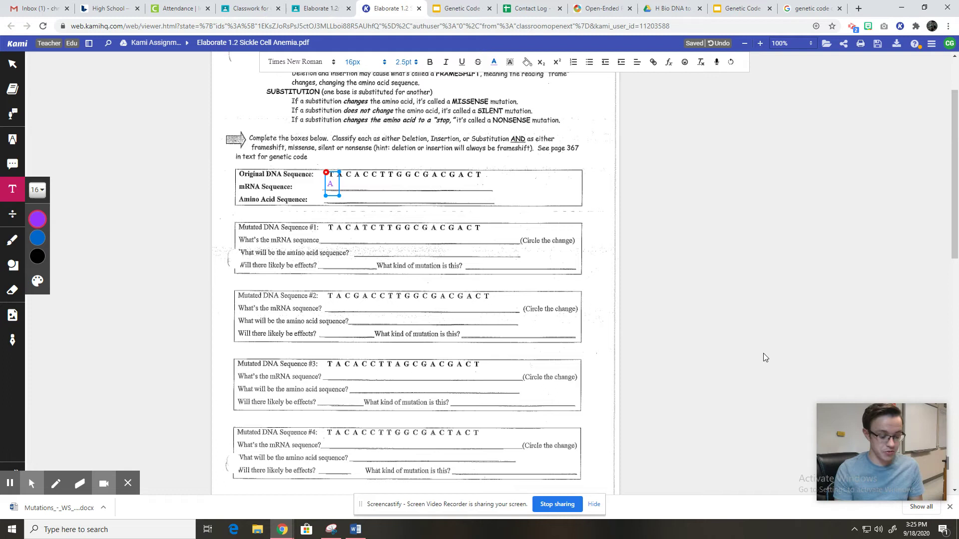
type("U")
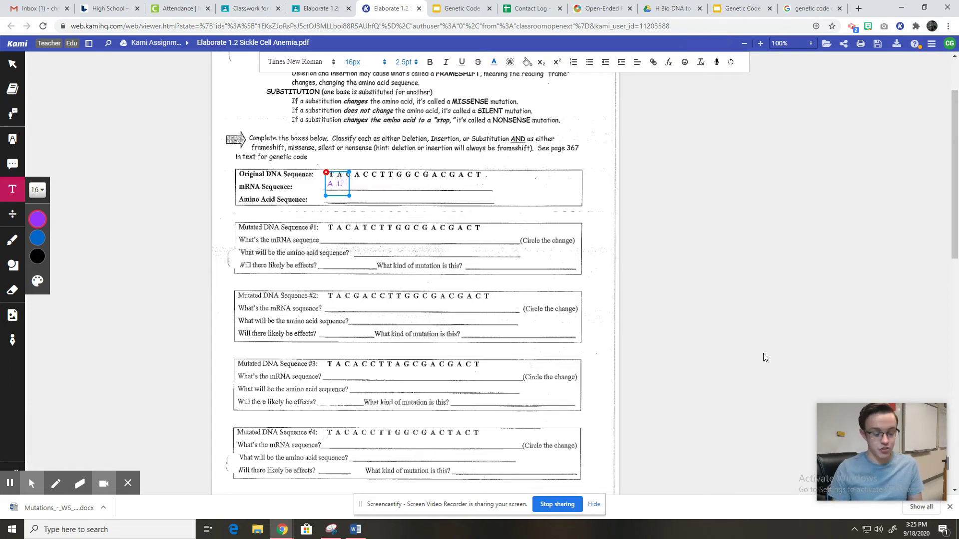
type(" G")
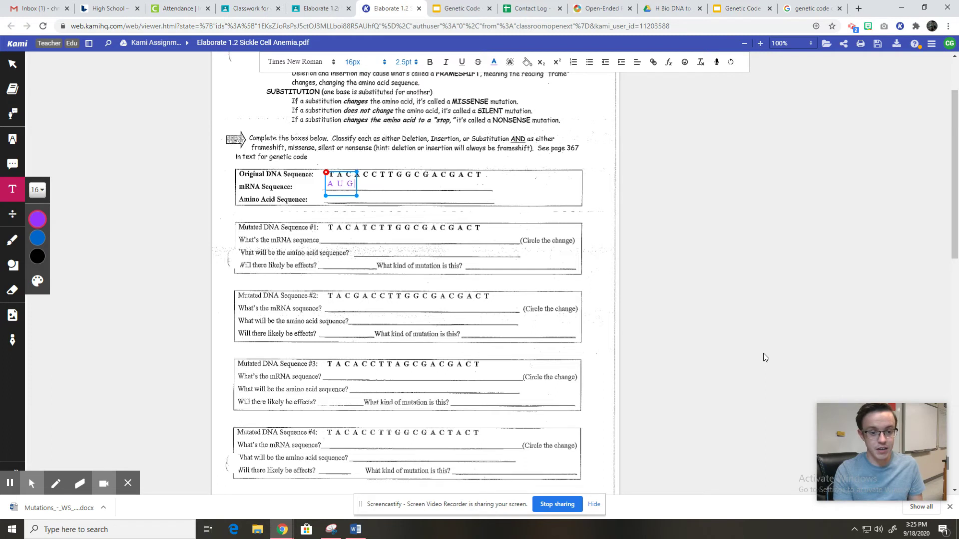
type(" U")
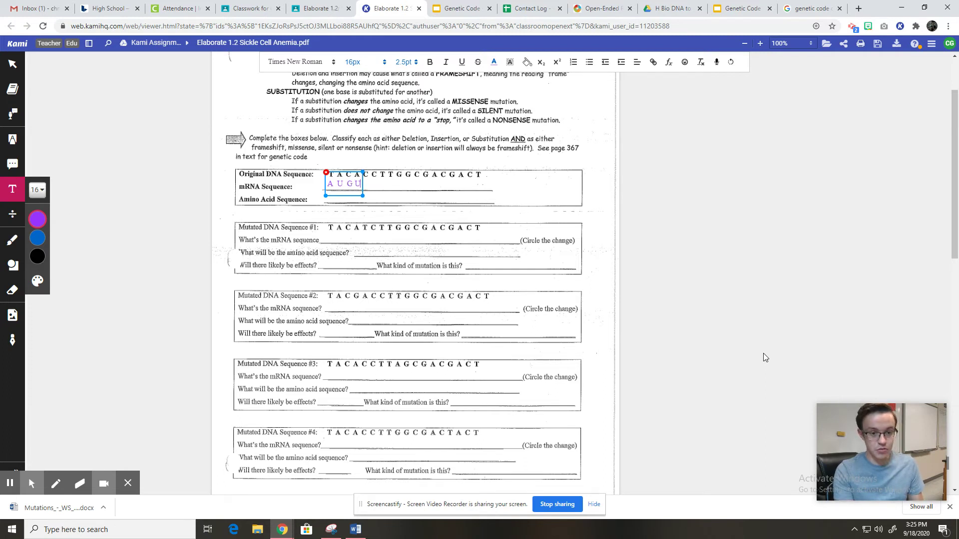
type(" G")
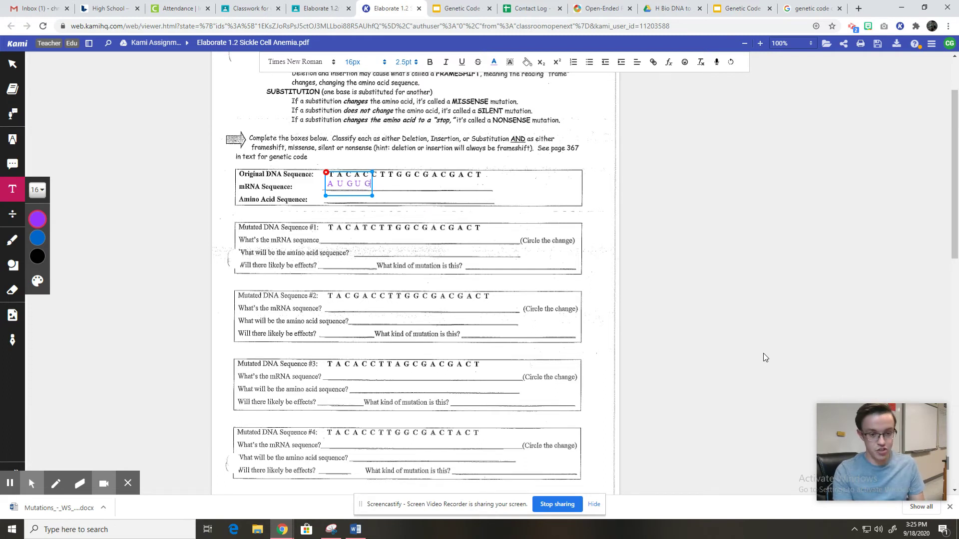
type(" G")
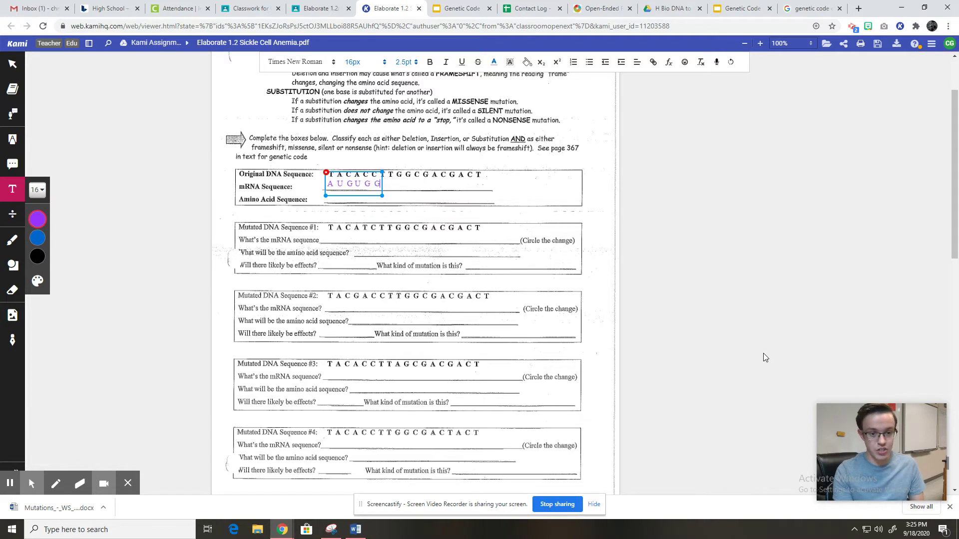
left_click(365, 186)
key("BackSpace")
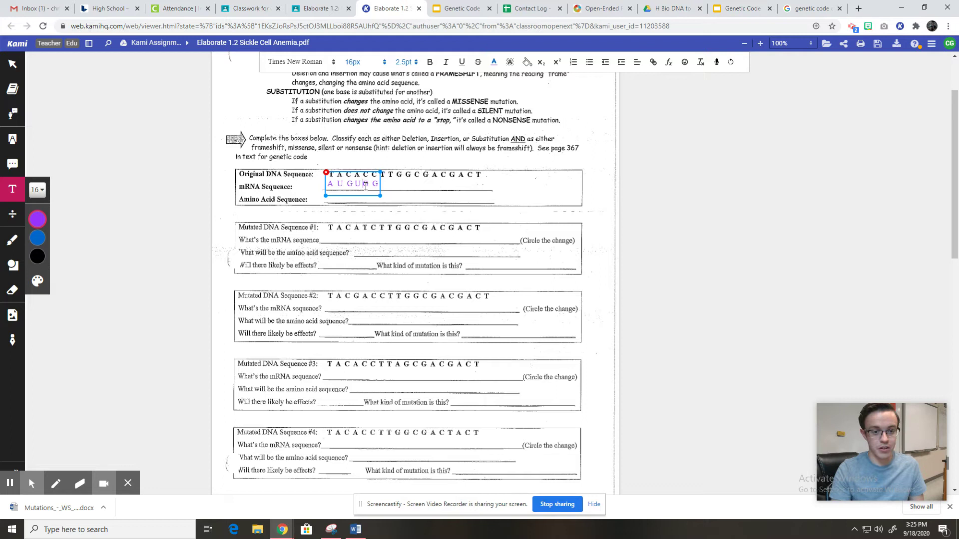
key("BackSpace")
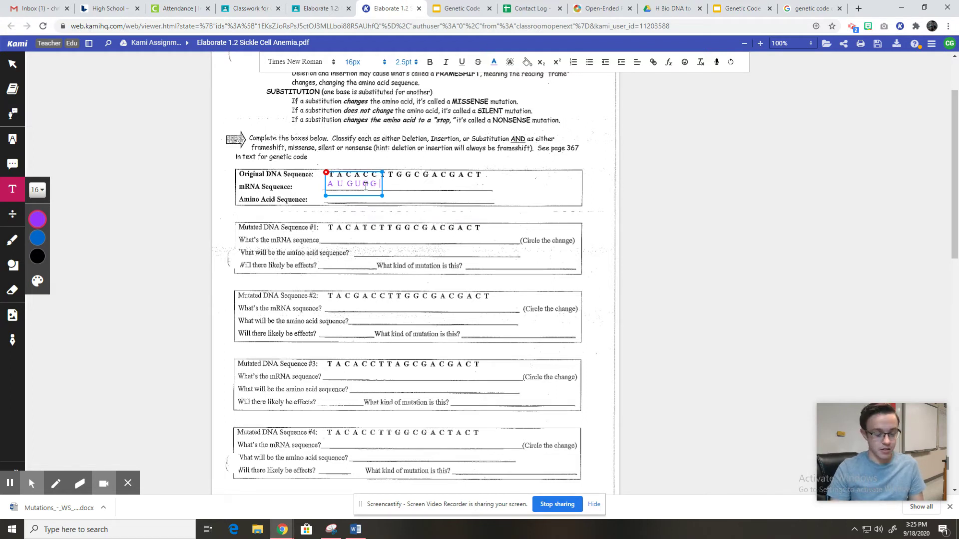
type("A A")
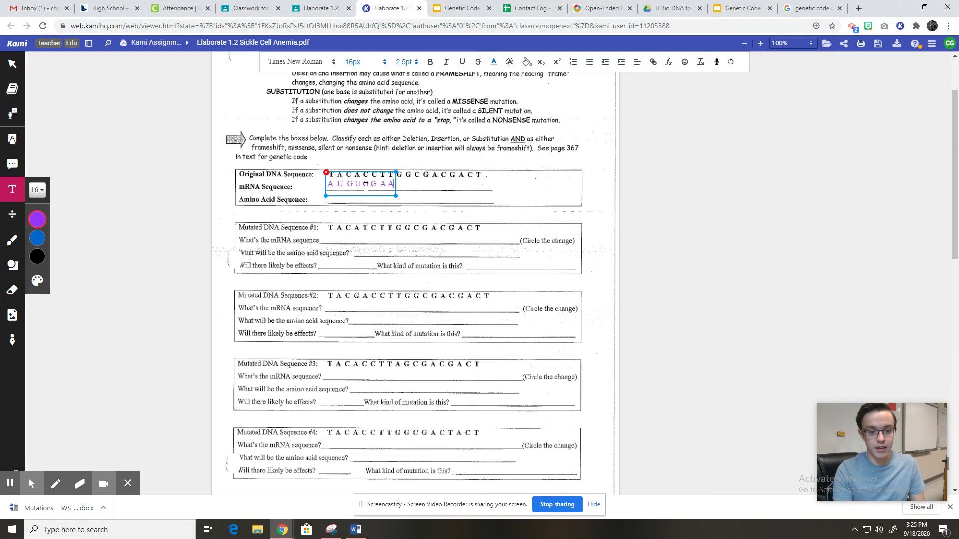
type(" C")
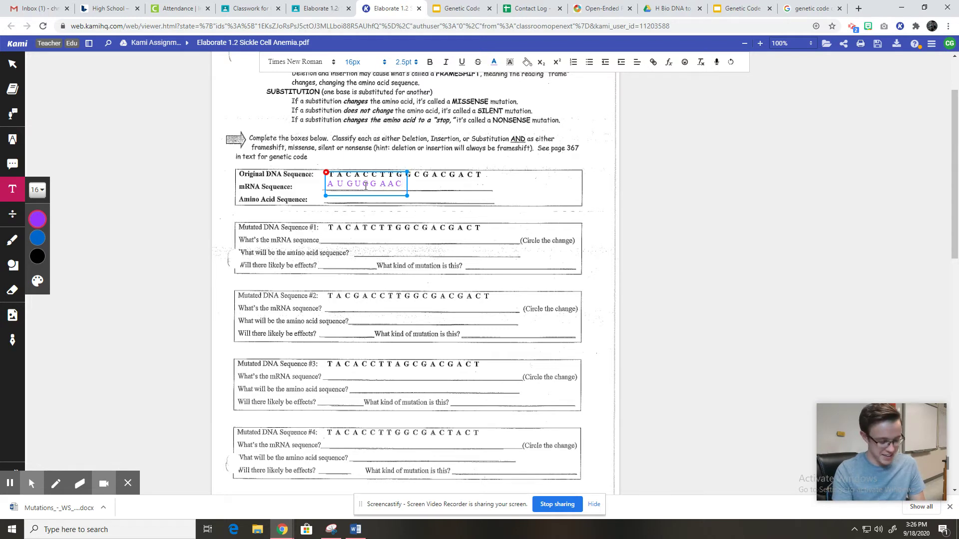
type(" C")
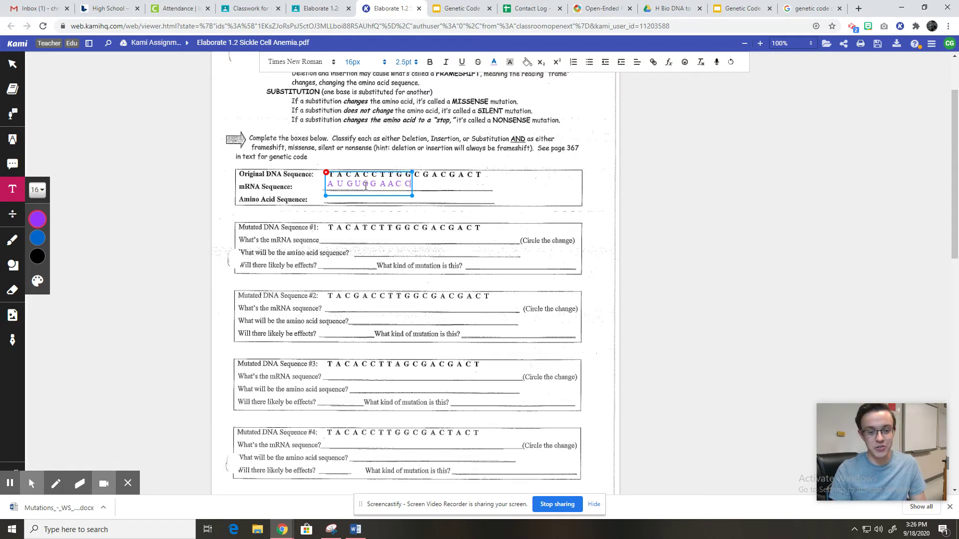
type(" G ")
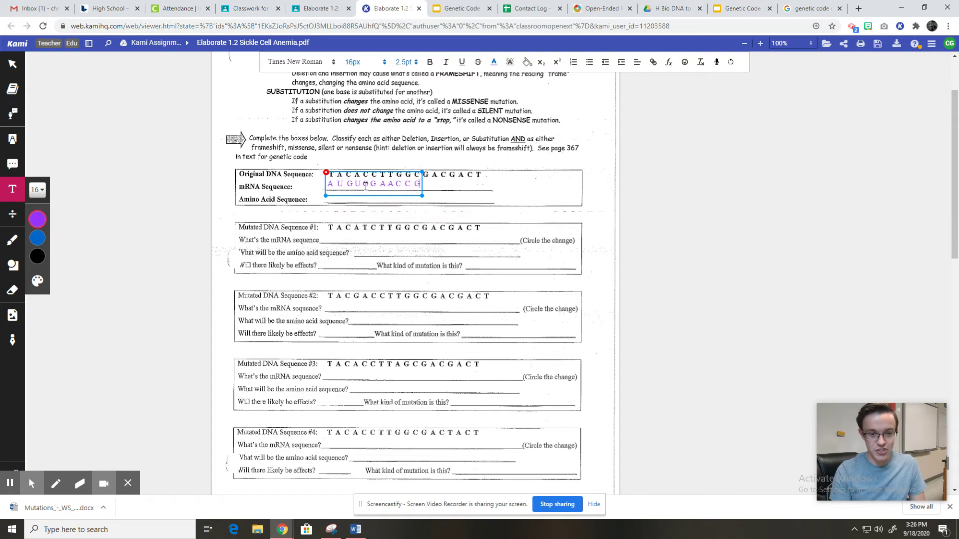
type("C")
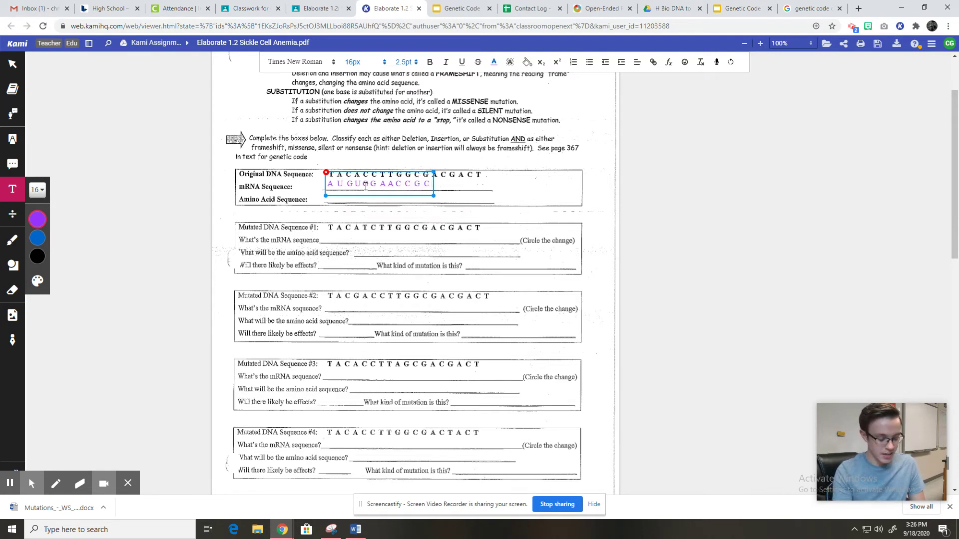
type(" U ")
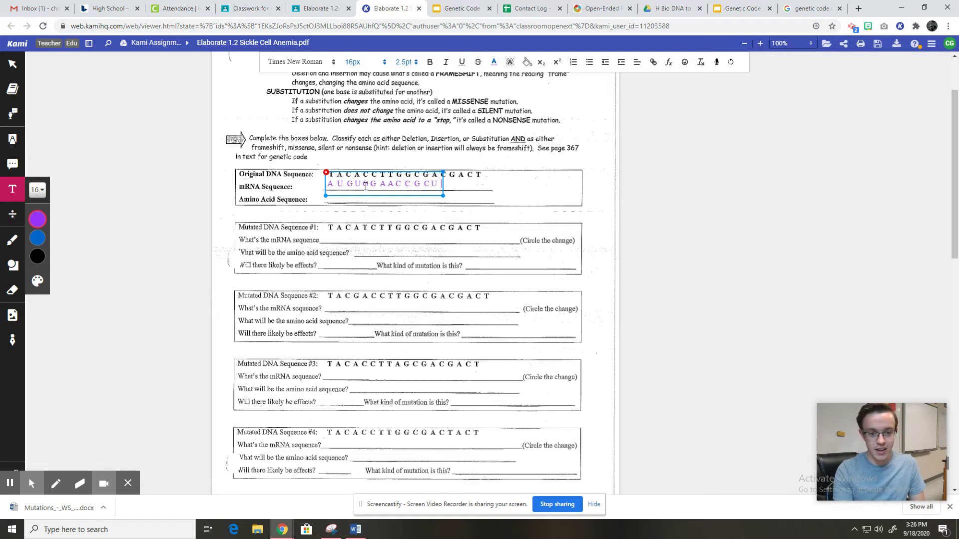
type("G C U")
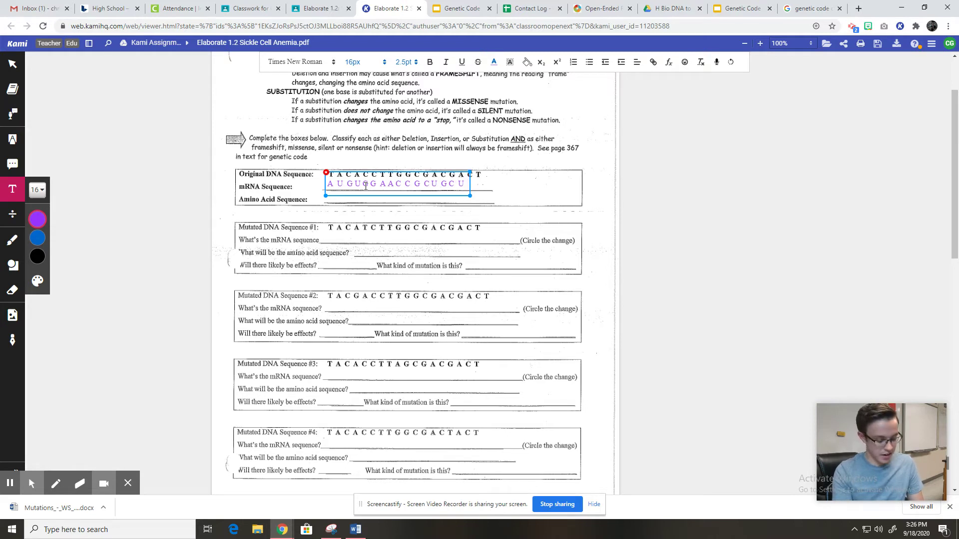
type(" G")
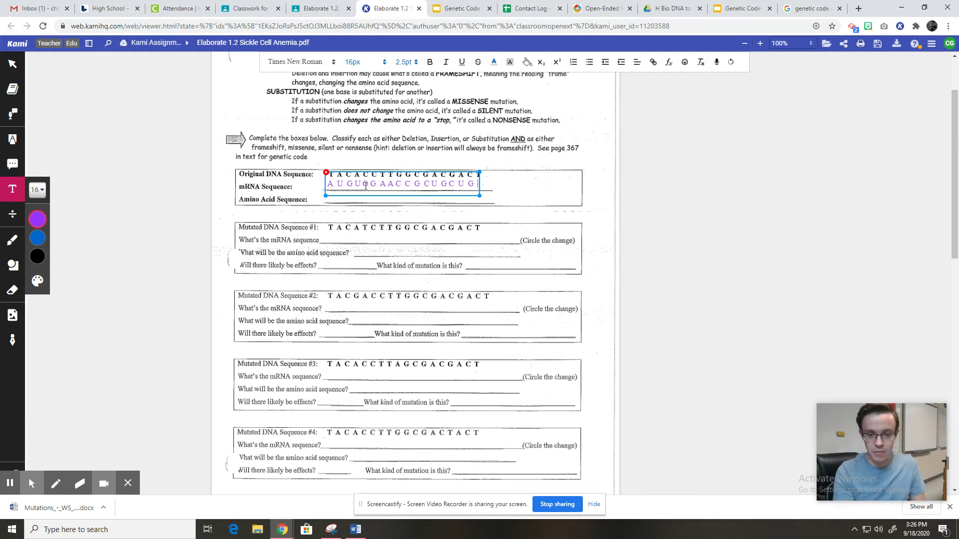
type(" A")
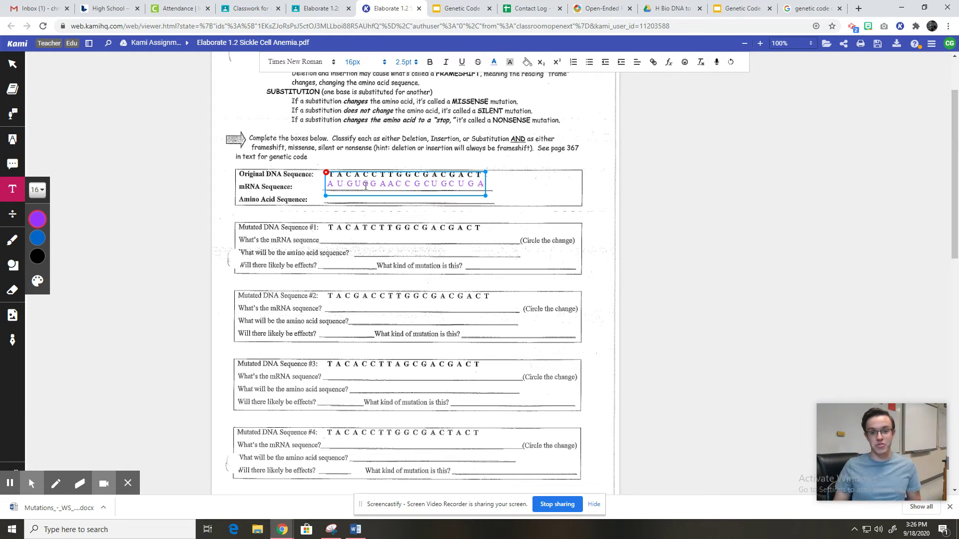
left_click(321, 190)
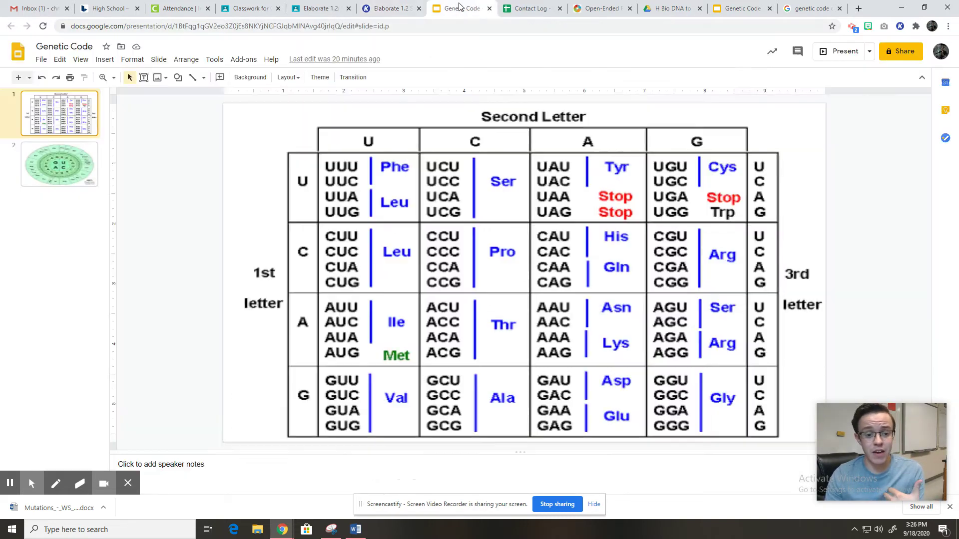
Check the codon wheel and codon table slides, then return to the Kami worksheet
left_click(462, 8)
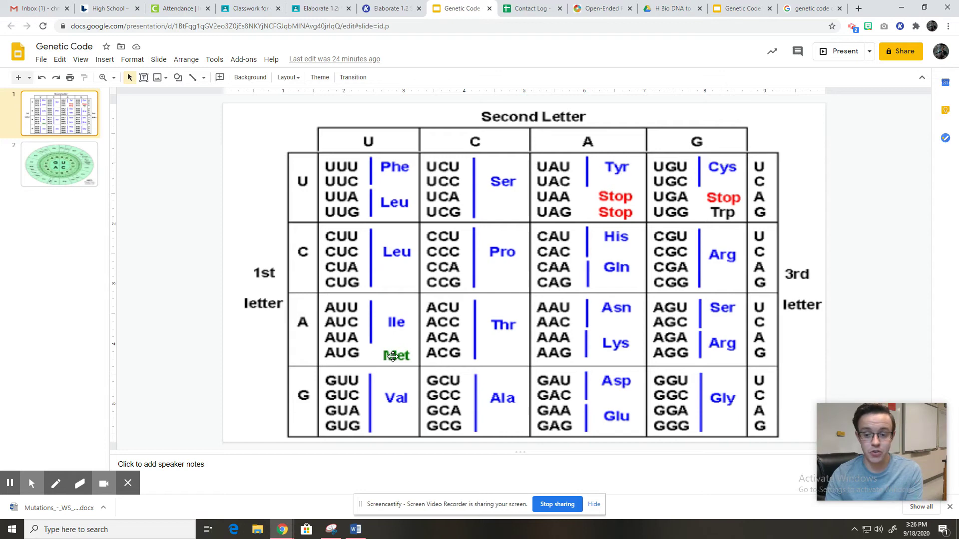
left_click(75, 166)
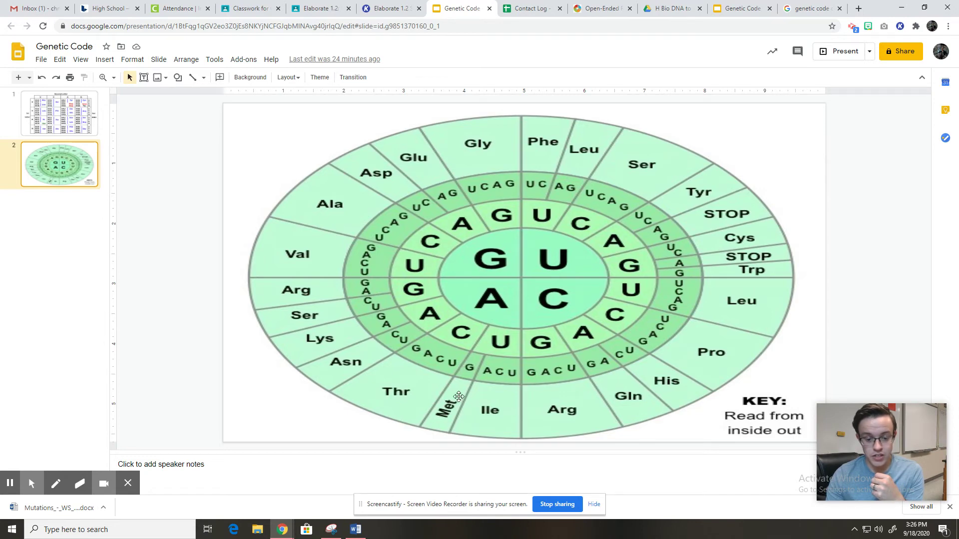
left_click(78, 125)
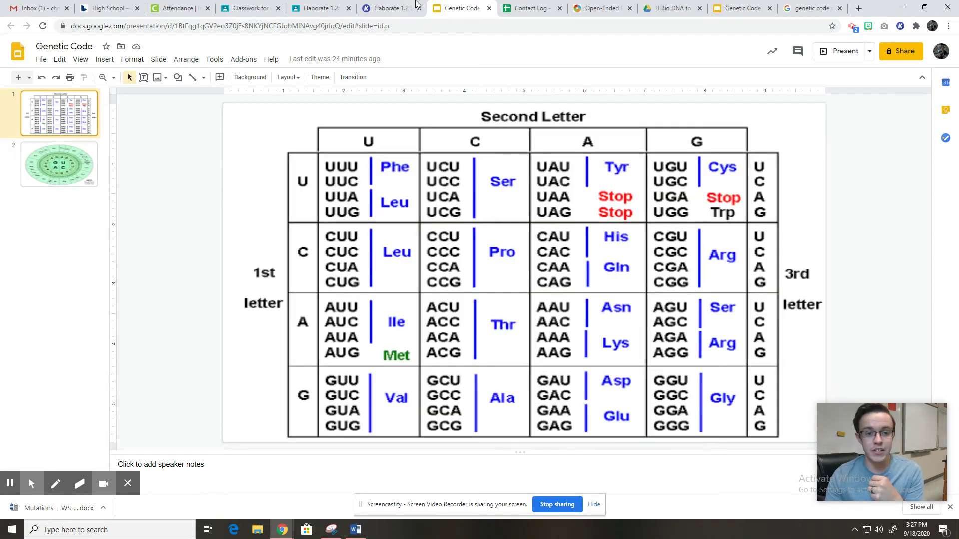
left_click(401, 6)
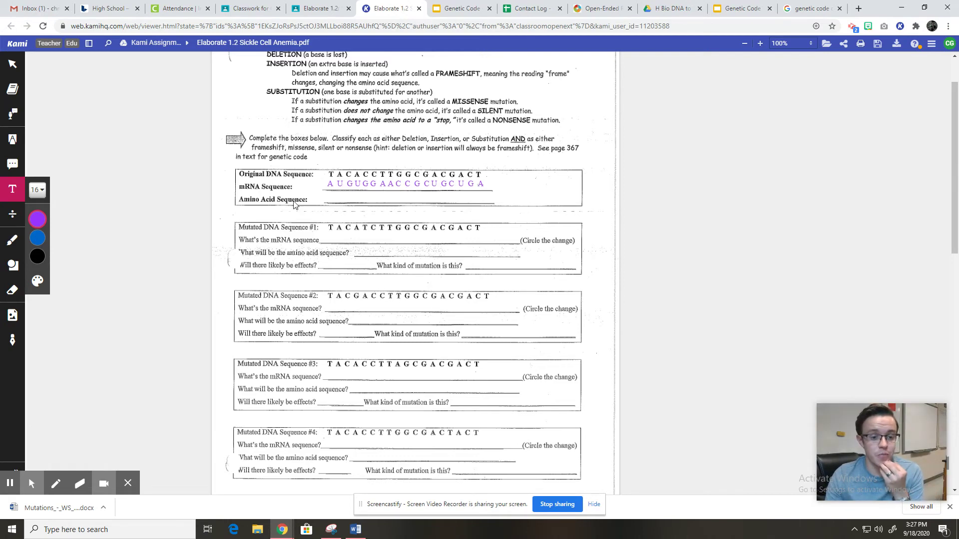
Select and deselect the mRNA AUGUGGAACCGCUGCUGA text annotation twice
left_click(343, 192)
left_click(360, 241)
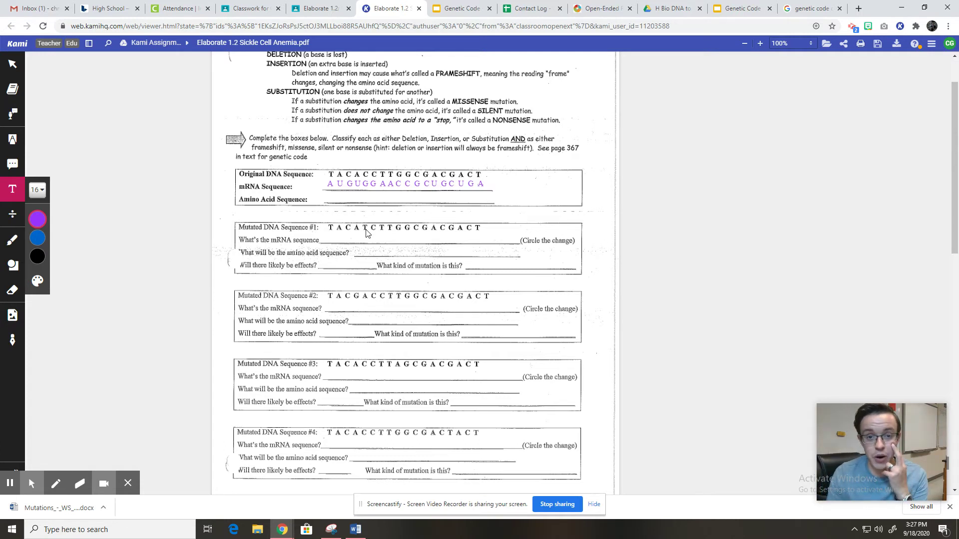
left_click(350, 190)
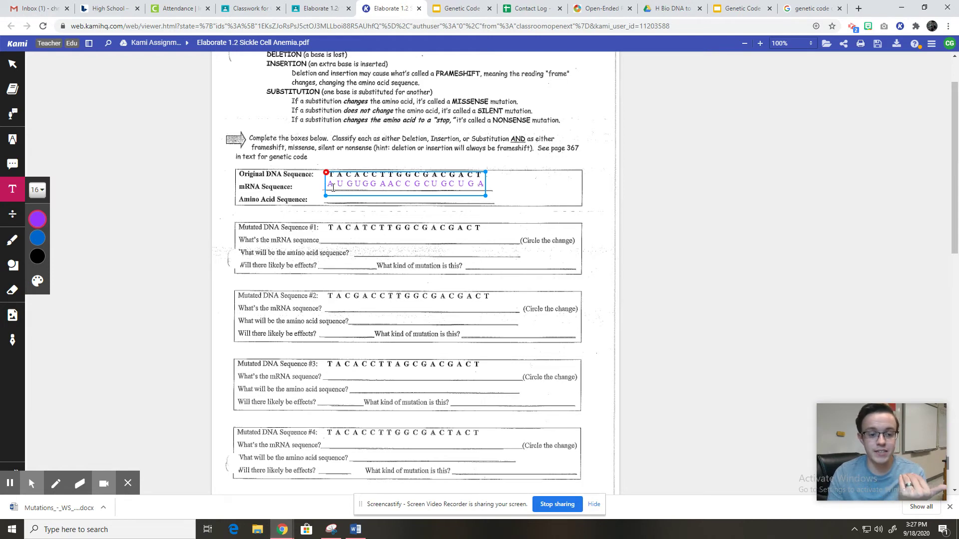
key("Escape")
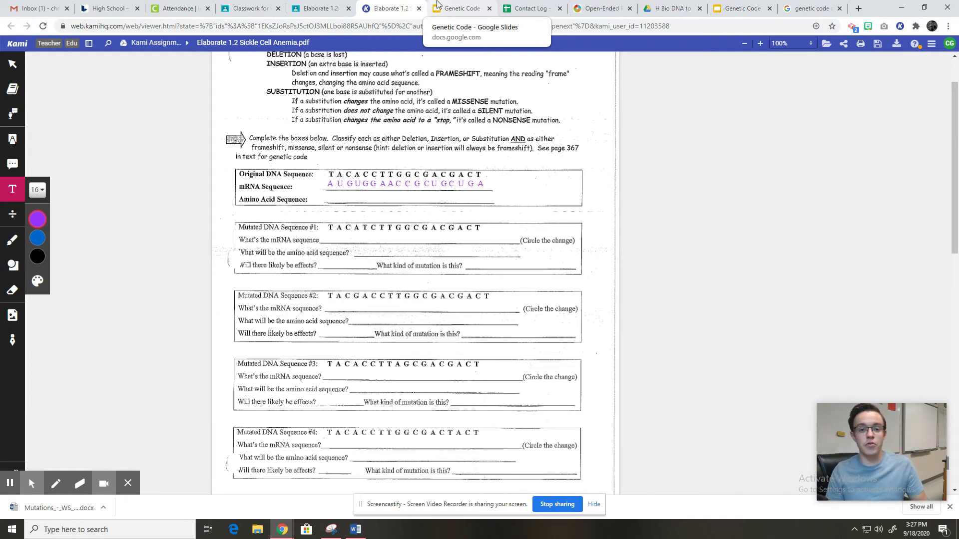
Toggle between the Genetic Code slides and the Kami worksheet, ending on the worksheet
left_click(437, 6)
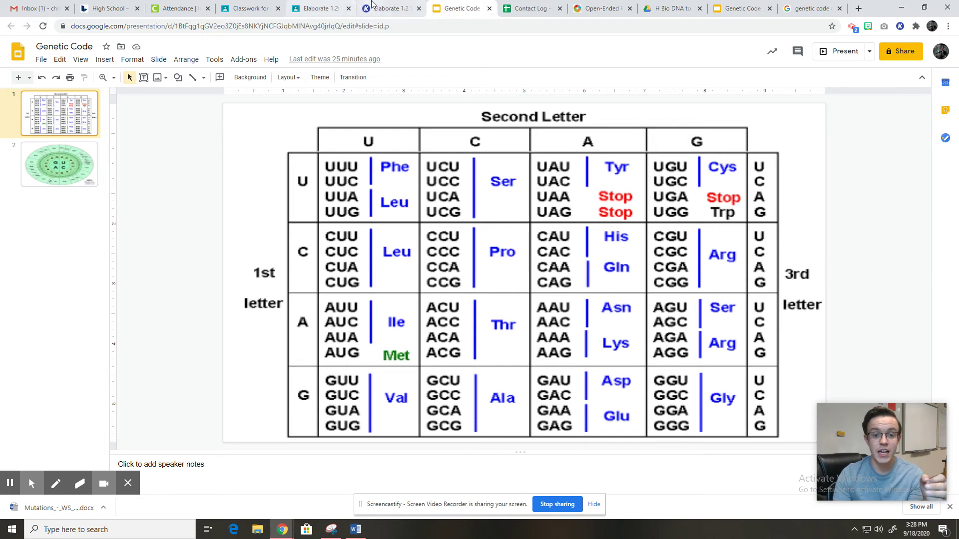
left_click(372, 5)
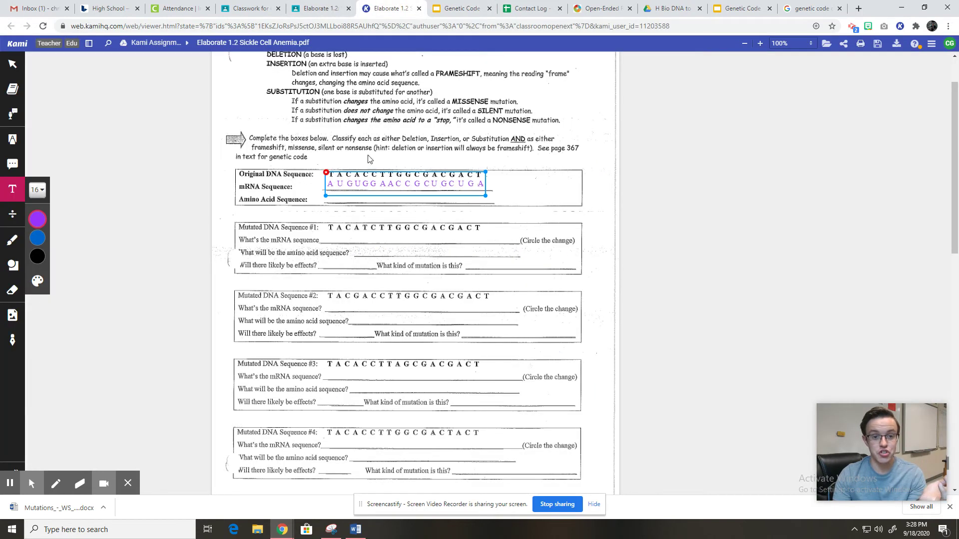
left_click(447, 6)
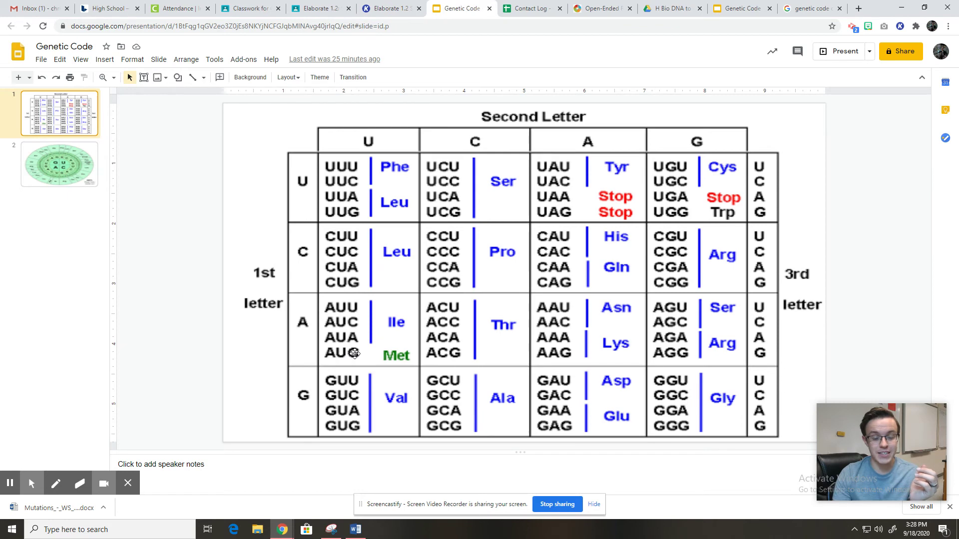
left_click(367, 6)
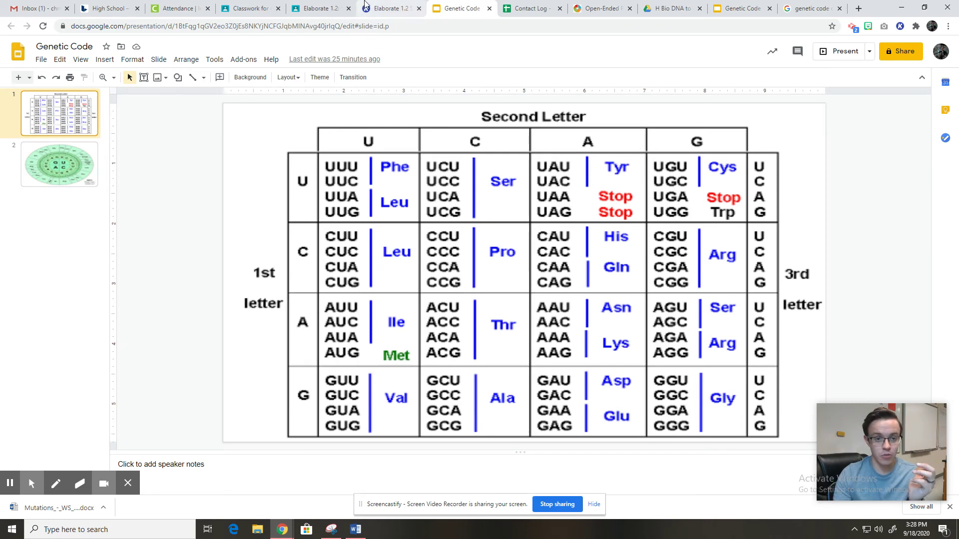
Add a text box reading 'Met-' on the Amino Acid Sequence line and bring up the Genetic Code slides
left_click(324, 200)
left_click(327, 192)
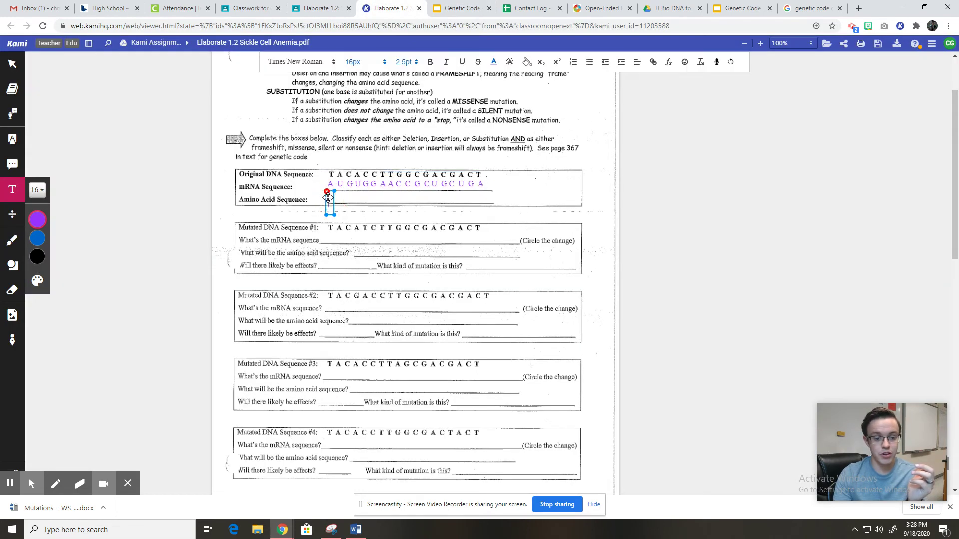
type("Met")
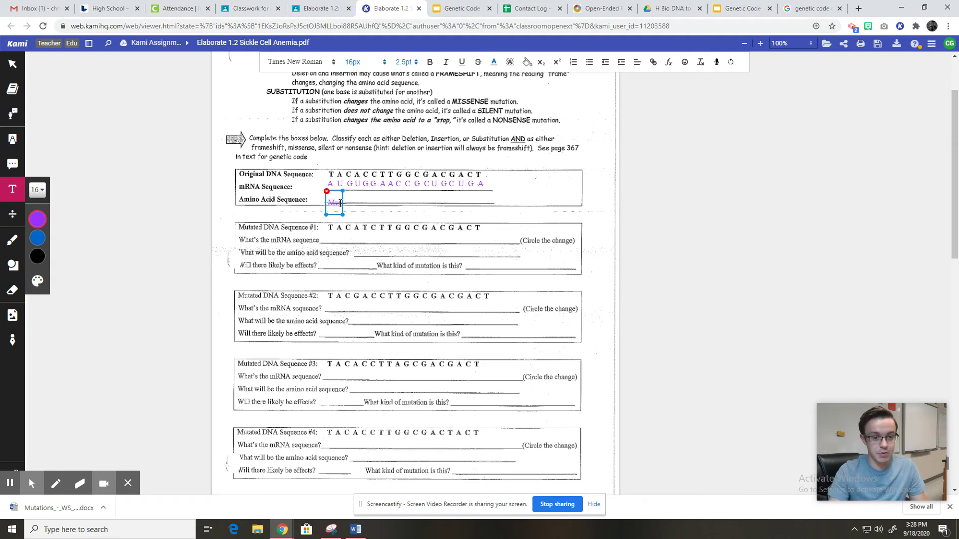
left_click_drag(337, 190, 335, 184)
type("t-")
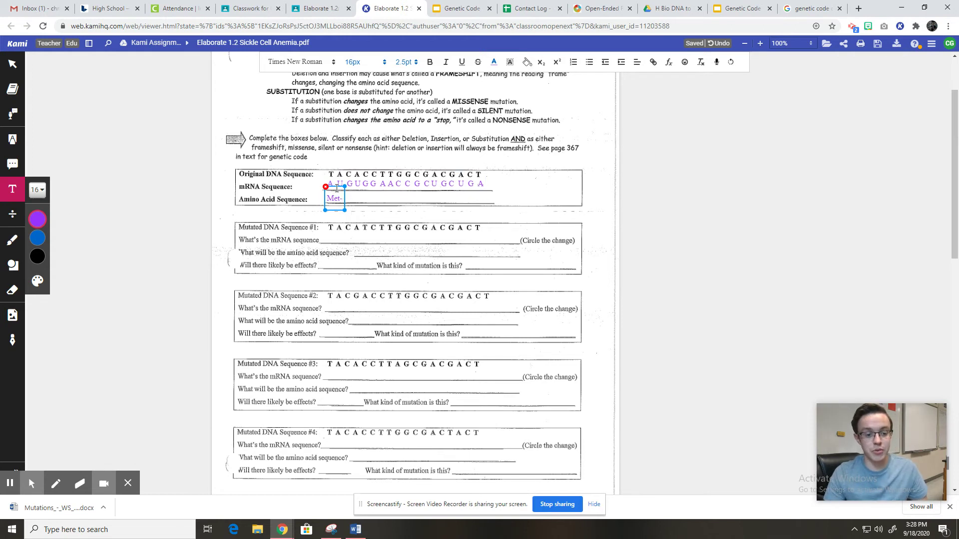
left_click(352, 186)
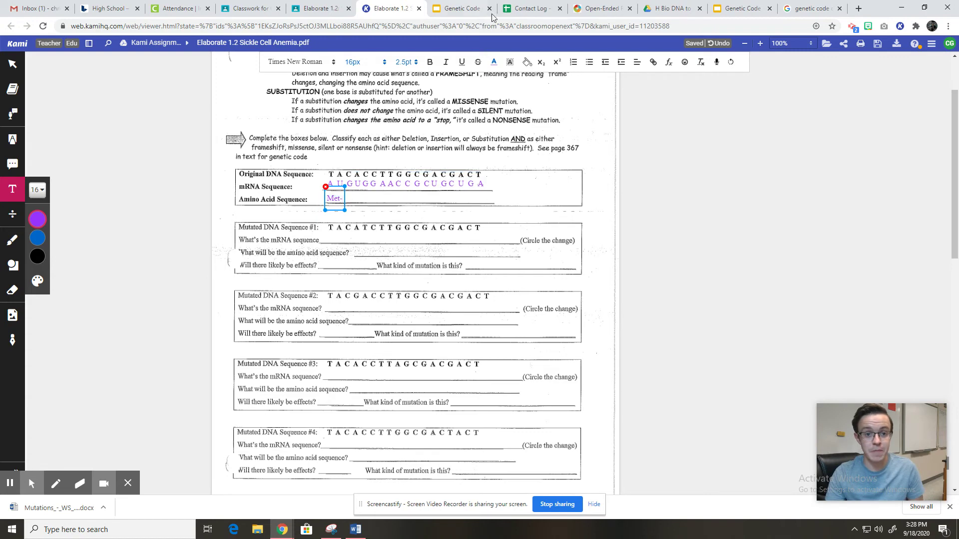
left_click(459, 7)
Look up UGG on the codon wheel slide and add 'Trp' after Met- on the worksheet
left_click(48, 151)
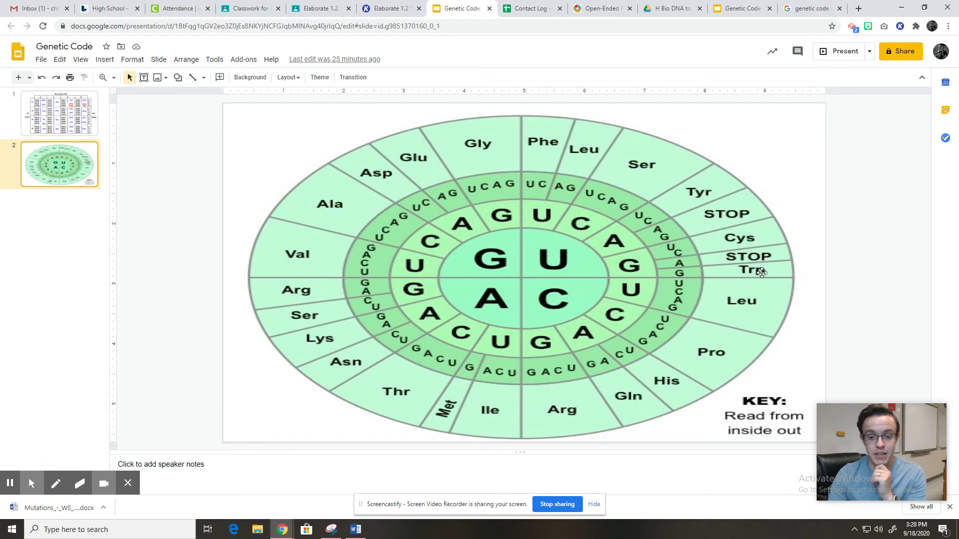
left_click(383, 8)
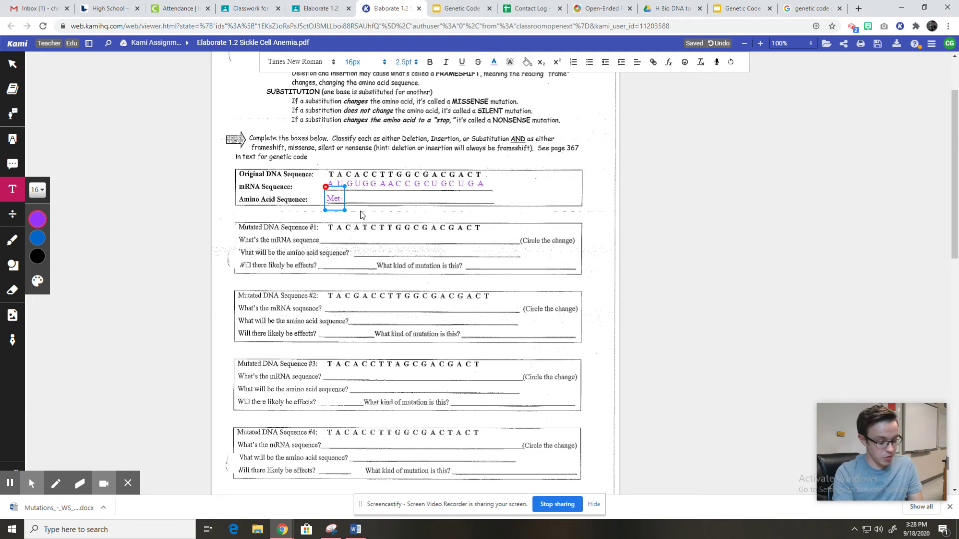
type("Trp")
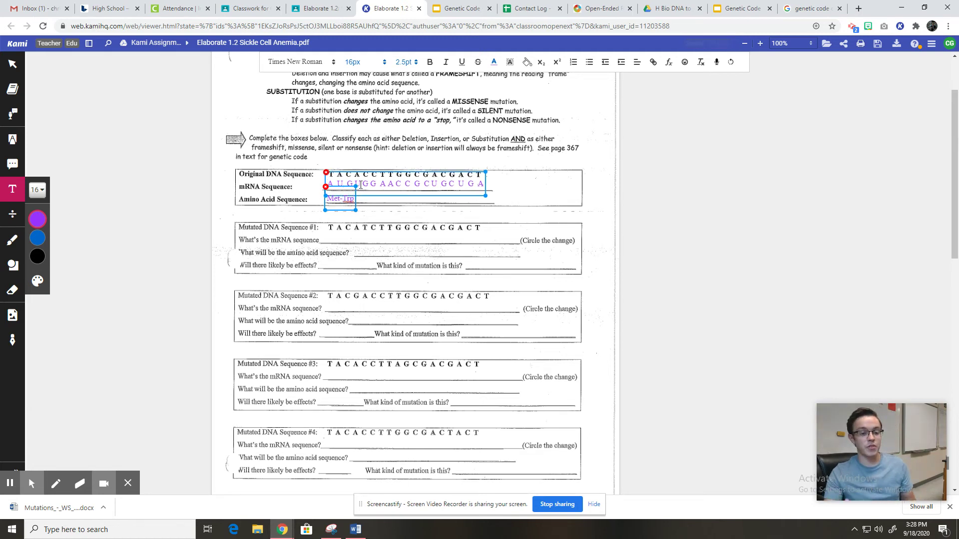
Space the mRNA into codons AUG UGG AAC CGC UGC UGA
left_click(355, 181)
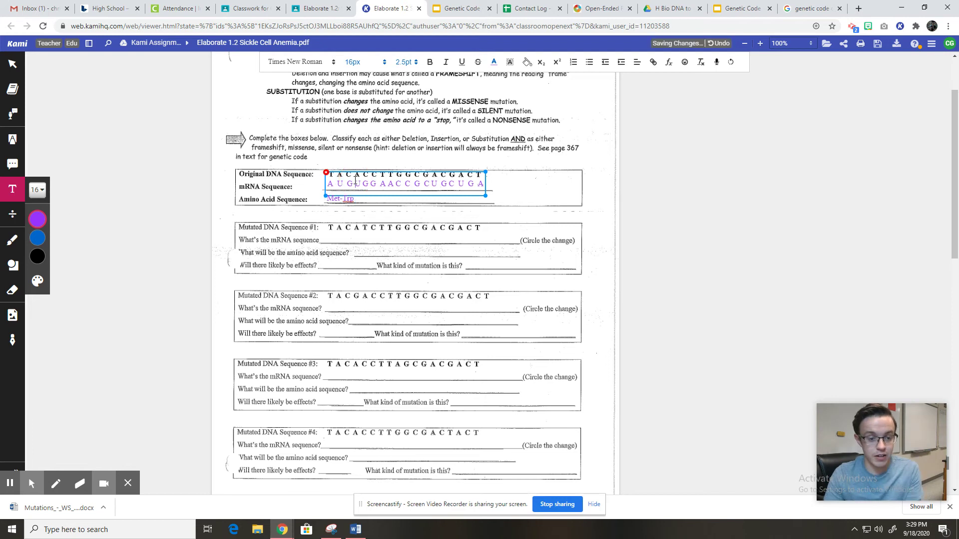
left_click(383, 184)
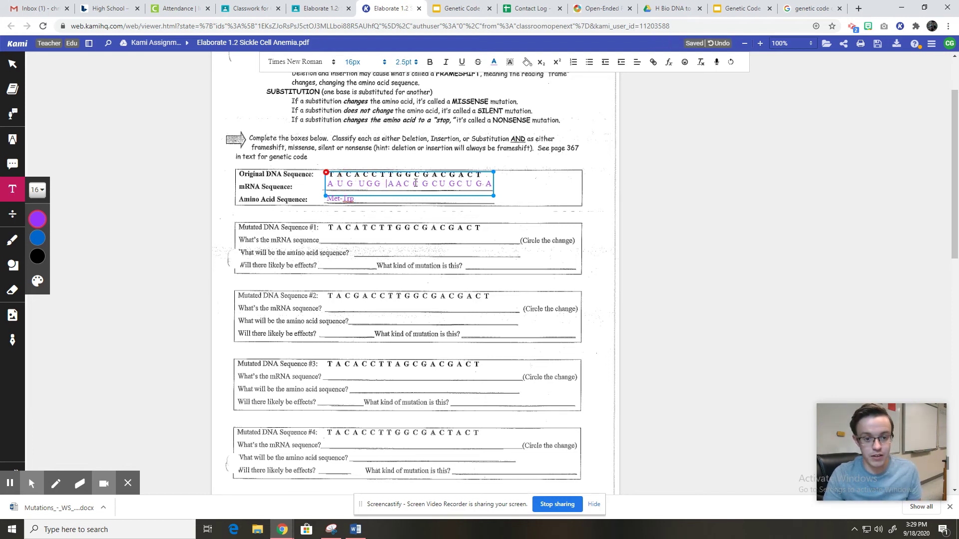
left_click(415, 183)
left_click(445, 182)
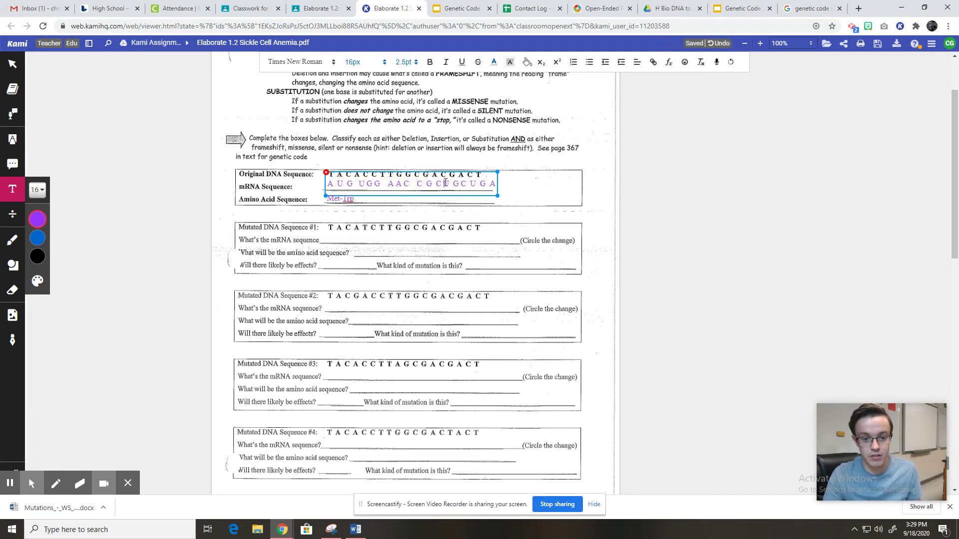
left_click(477, 184)
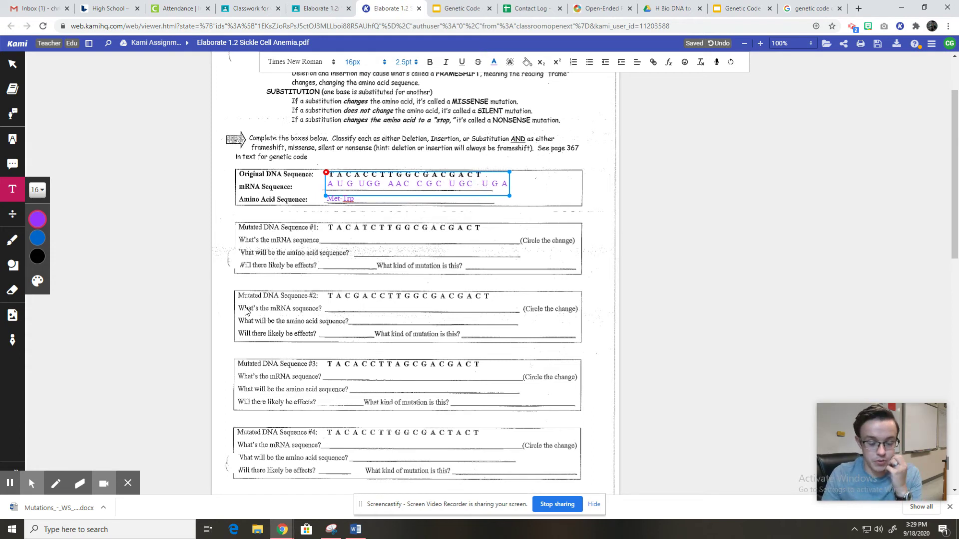
Add a hyphen after Trp so the amino acid line reads Met-Trp-
left_click(353, 198)
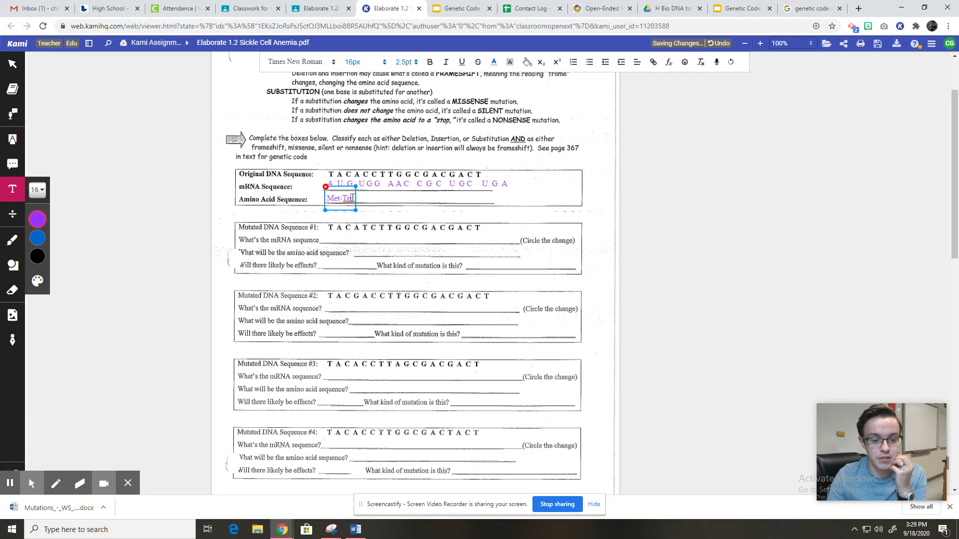
double_click(354, 199)
left_click(348, 199)
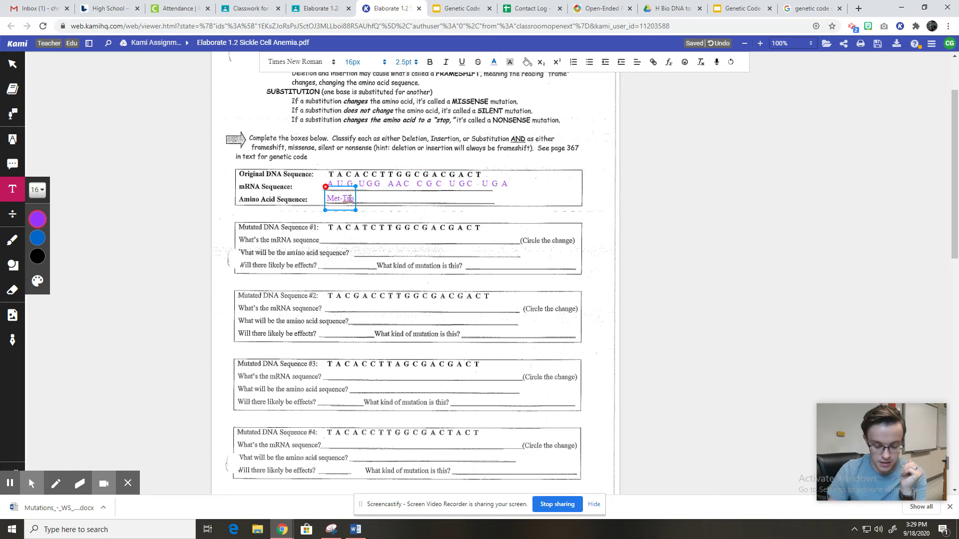
type("-")
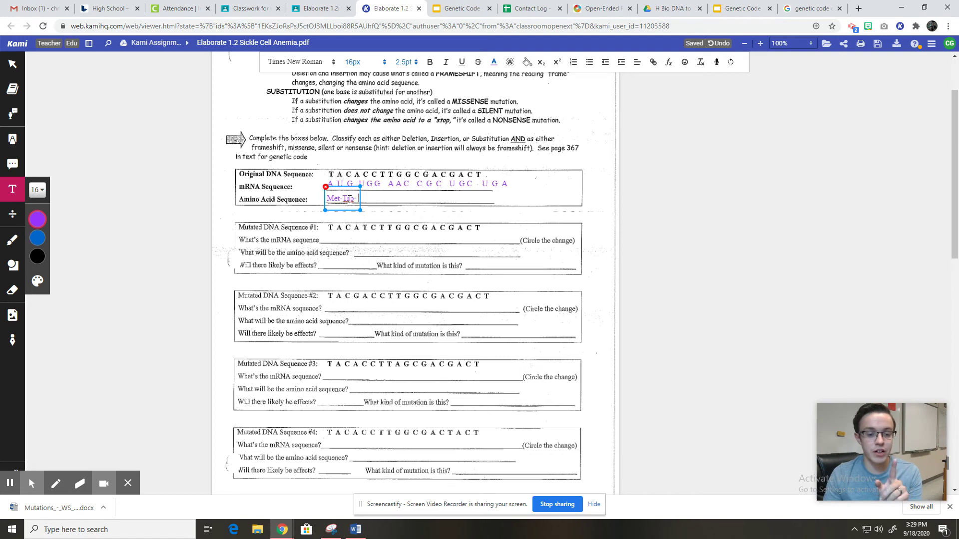
key("BackSpace")
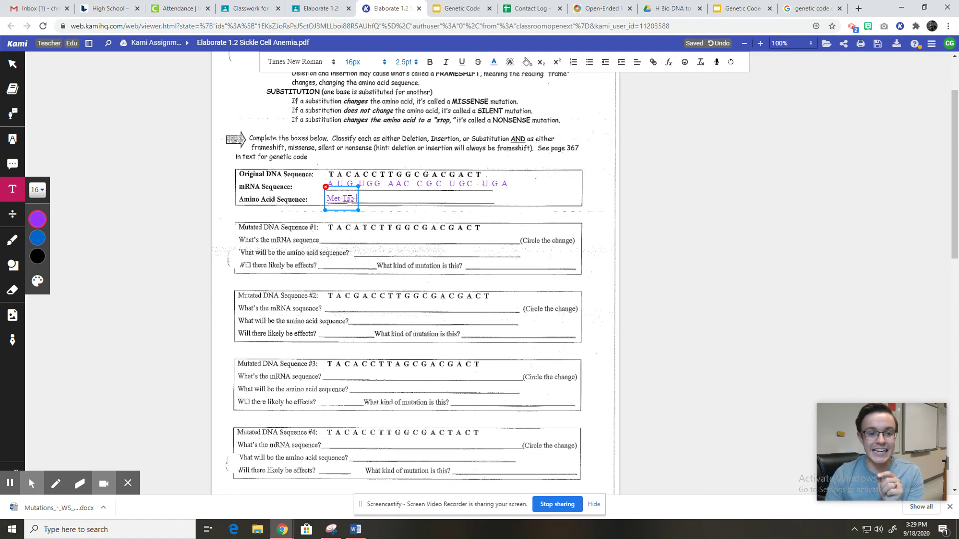
left_click(462, 8)
Check the codon table and append 'Asn-' to the amino acid line
left_click(45, 115)
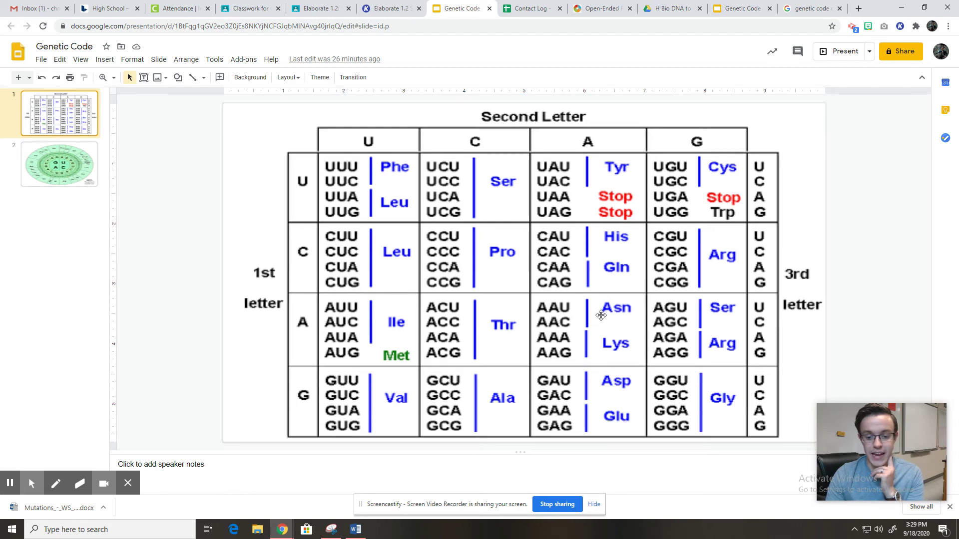
left_click(390, 8)
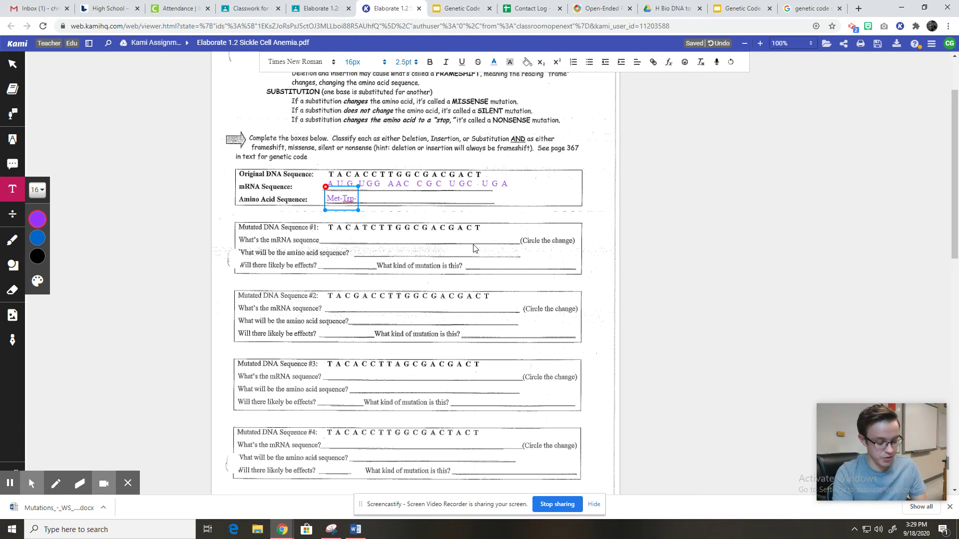
type("Asn-")
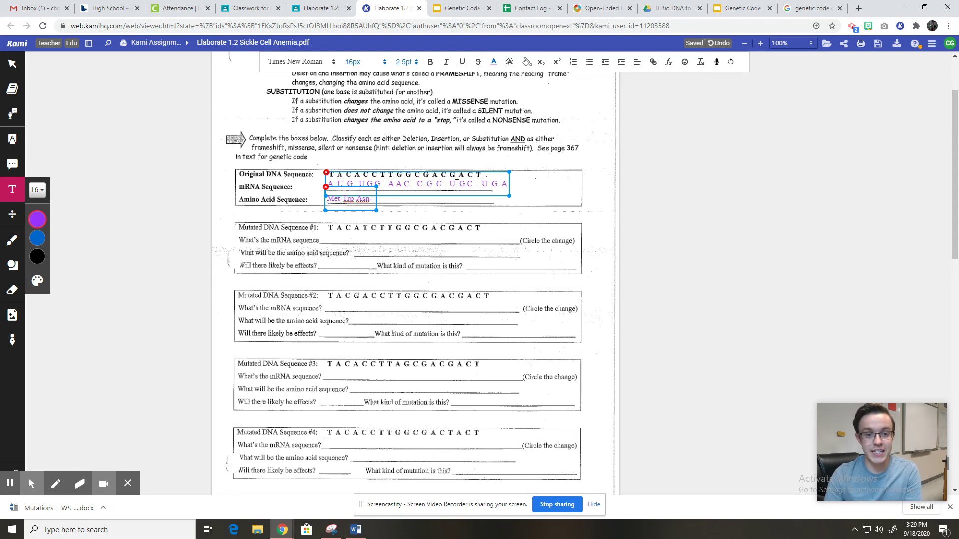
Check the codon wheel and append 'Arg-' to the amino acid line
left_click(459, 9)
left_click(64, 161)
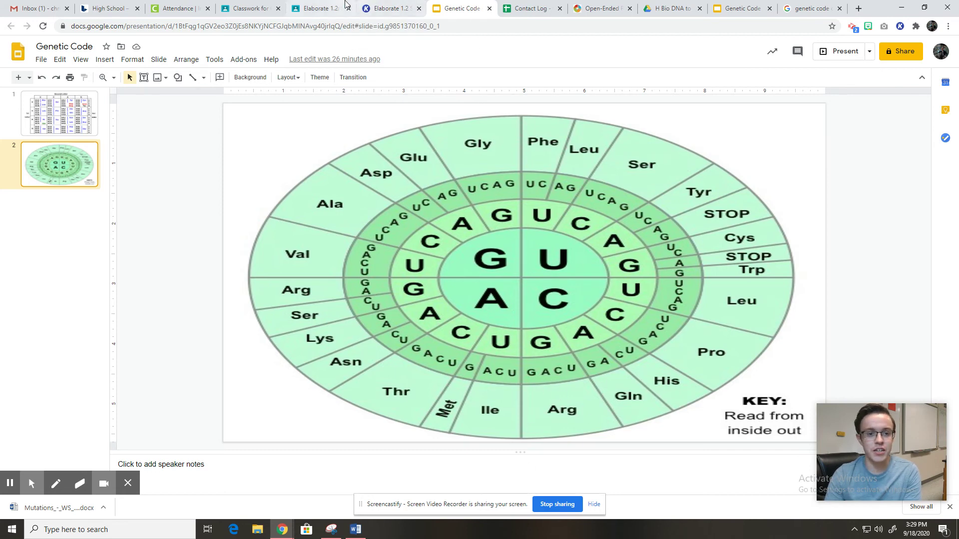
left_click(390, 8)
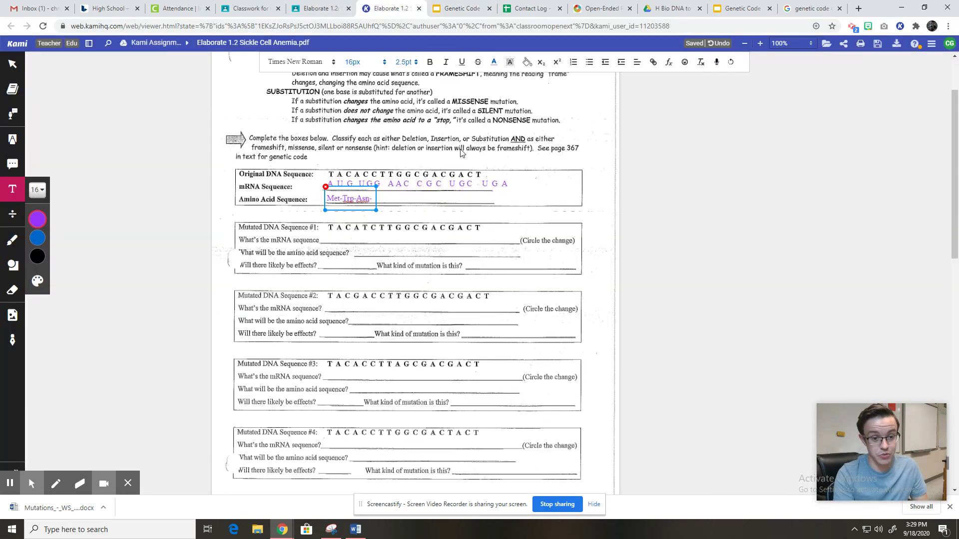
type("Arg")
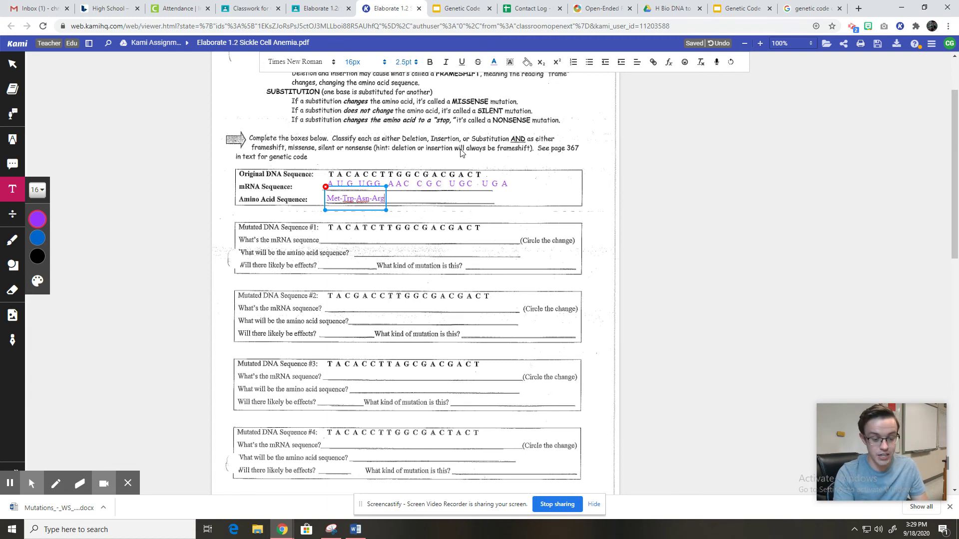
type("-")
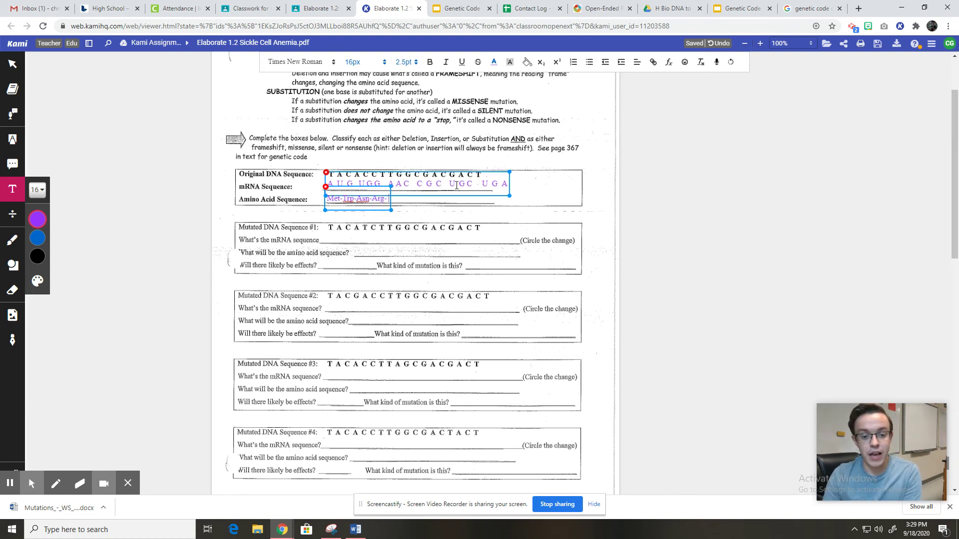
Check the codon table and extend the amino acid line with 'Cys-'
left_click(460, 8)
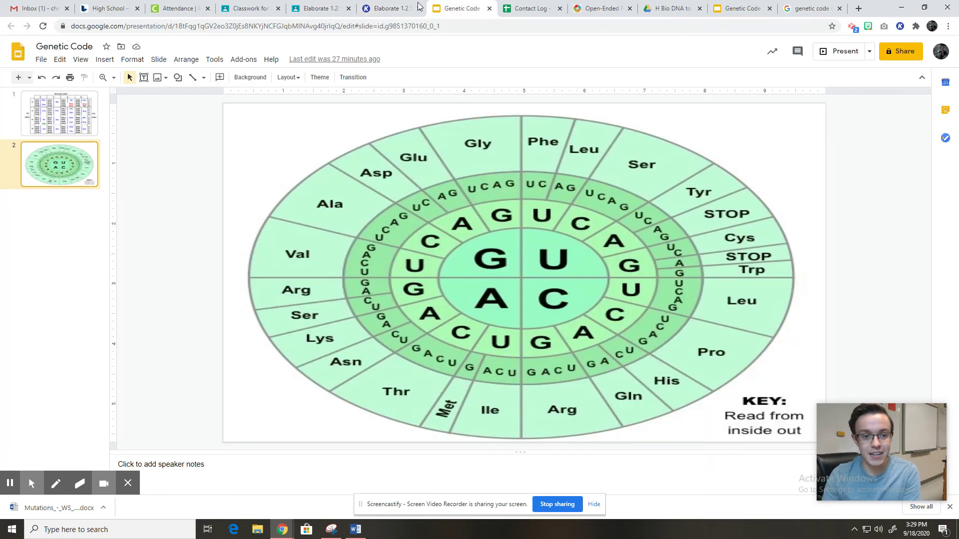
left_click(70, 122)
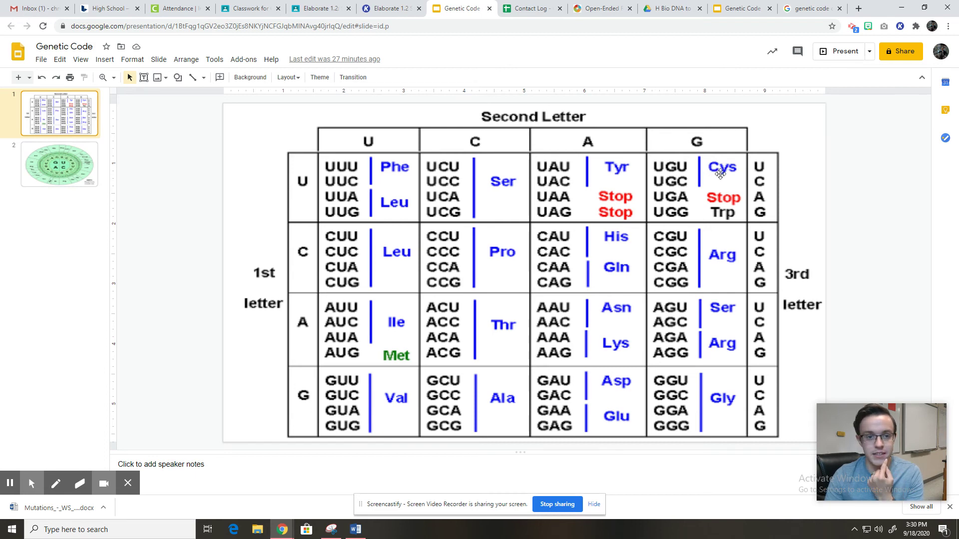
left_click(398, 14)
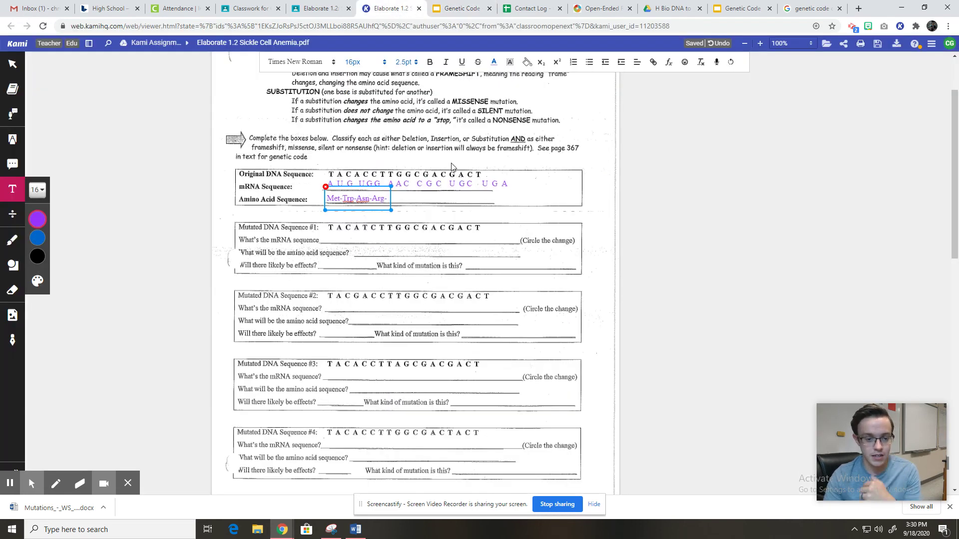
type("Cys")
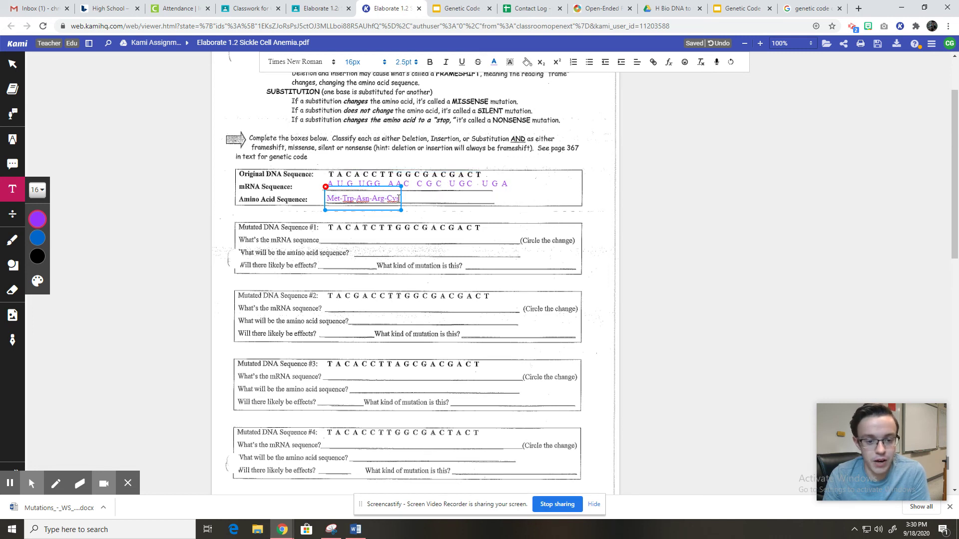
type("s")
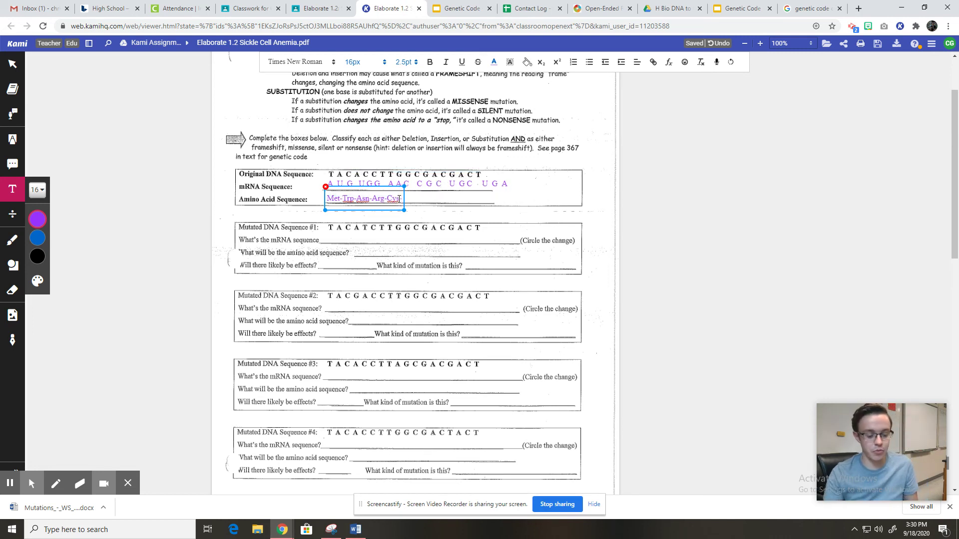
type("-")
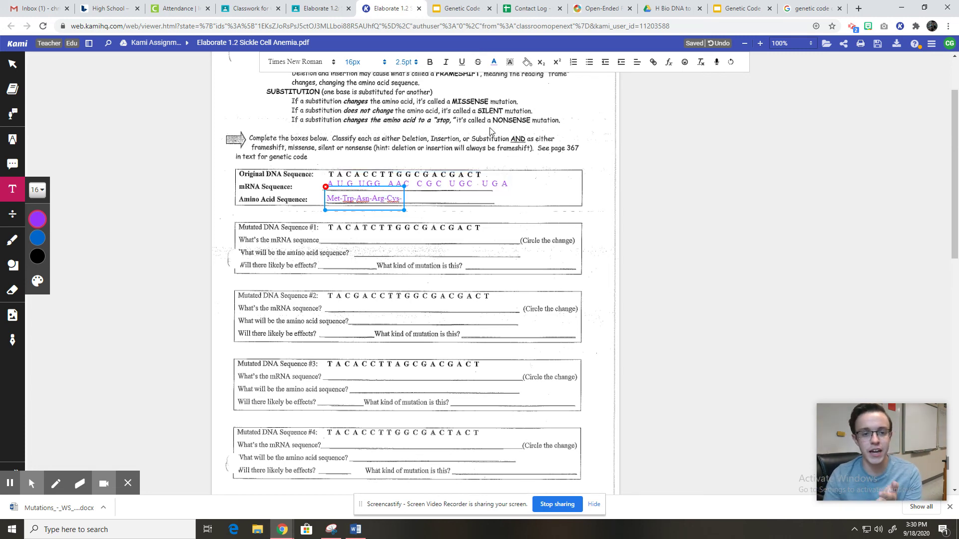
left_click(457, 9)
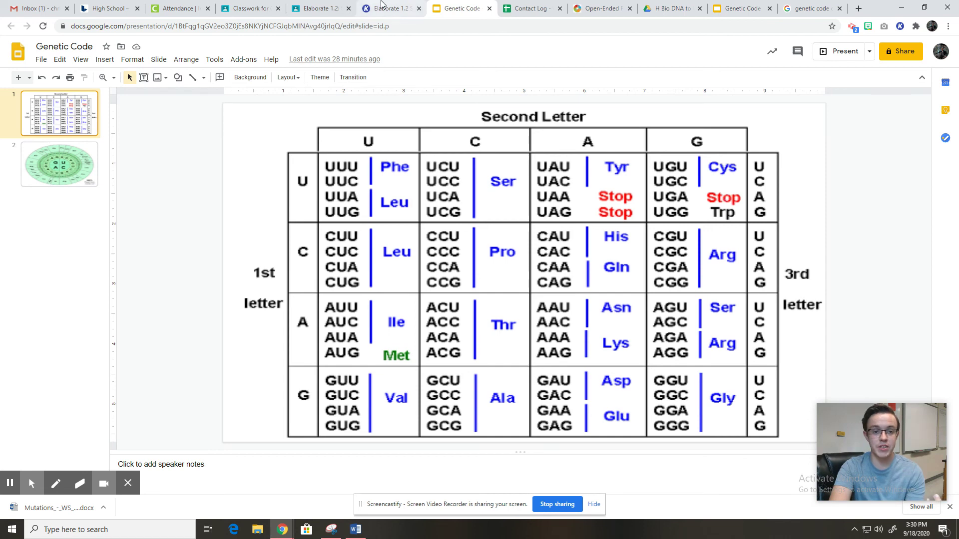
Delete the trailing hyphen so the sequence ends at Met-Trp-Asn-Arg-Cys
left_click(412, 8)
key("BackSpace")
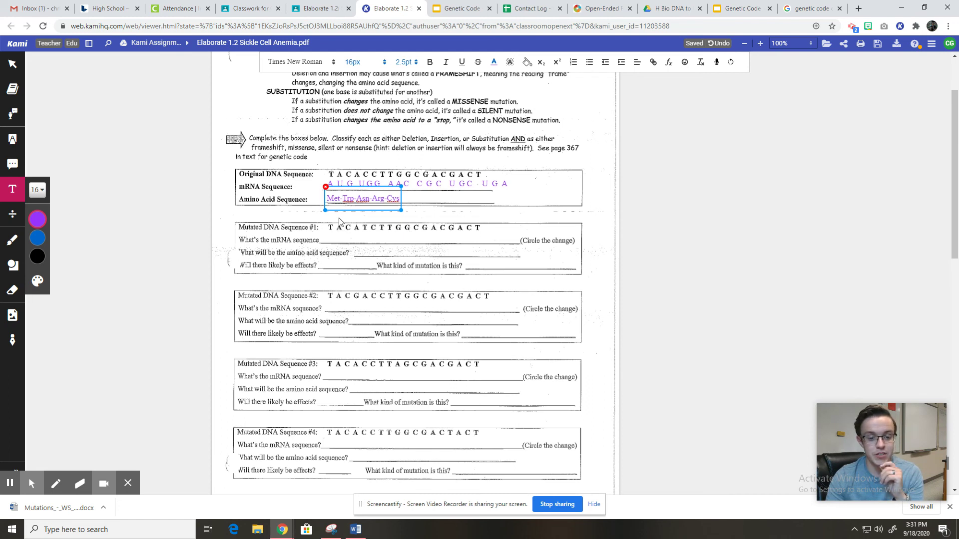
left_click(388, 176)
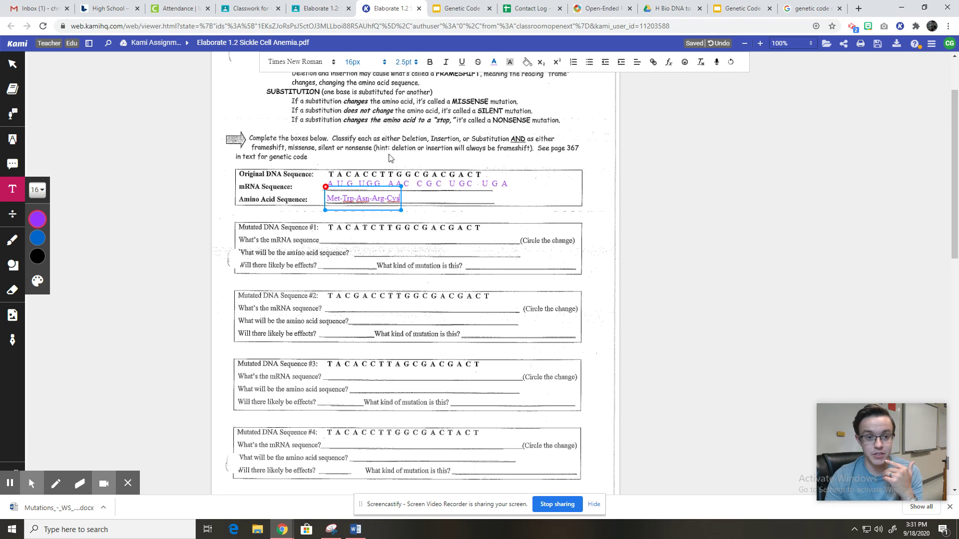
left_click(459, 8)
left_click(382, 6)
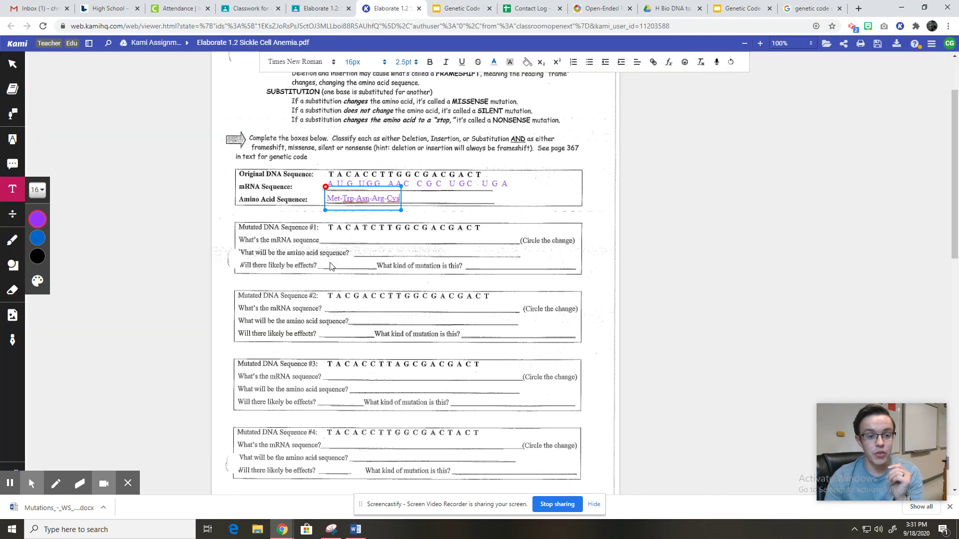
scroll(330, 266, "up", 1)
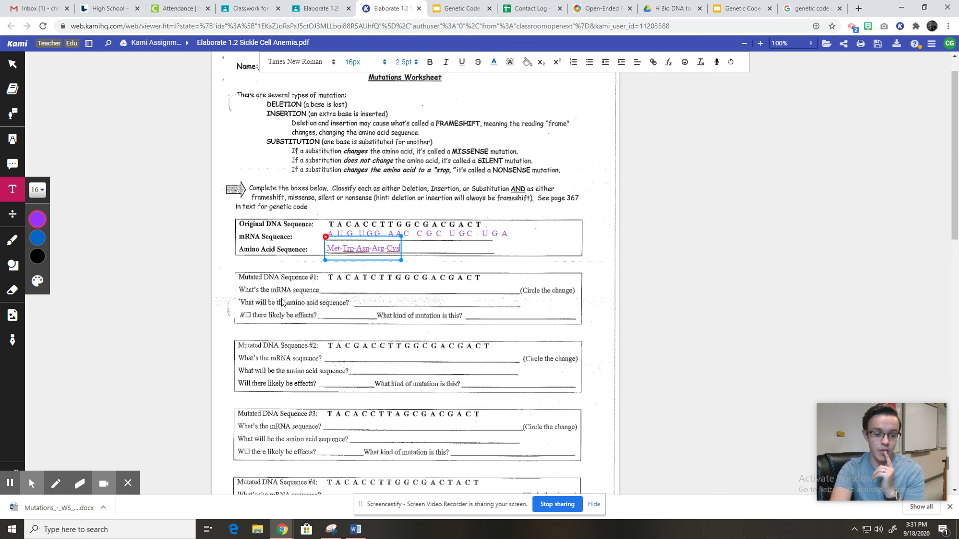
Scroll down to page 2 to show the Sickle Cell Anemia questions
scroll(283, 302, "down", 4)
scroll(291, 136, "down", 6)
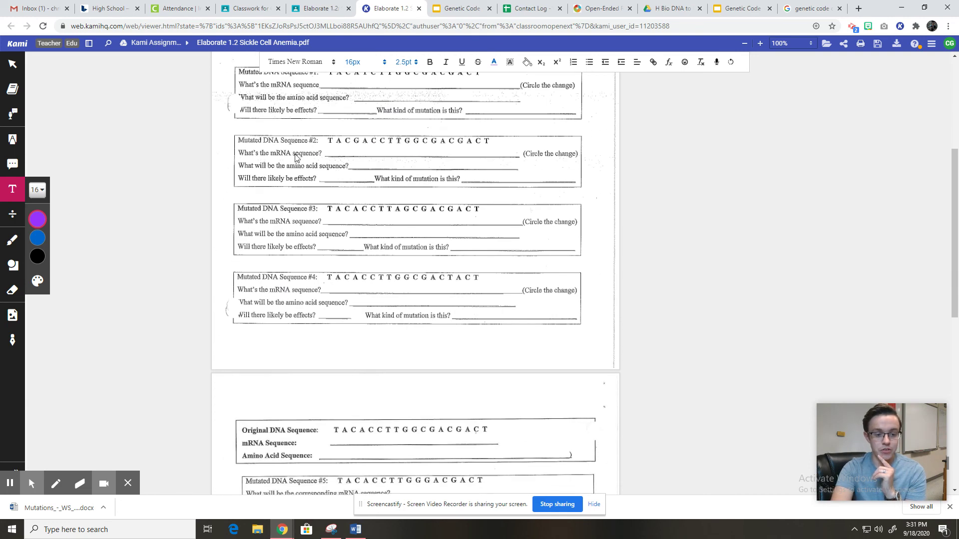
scroll(309, 221, "down", 1)
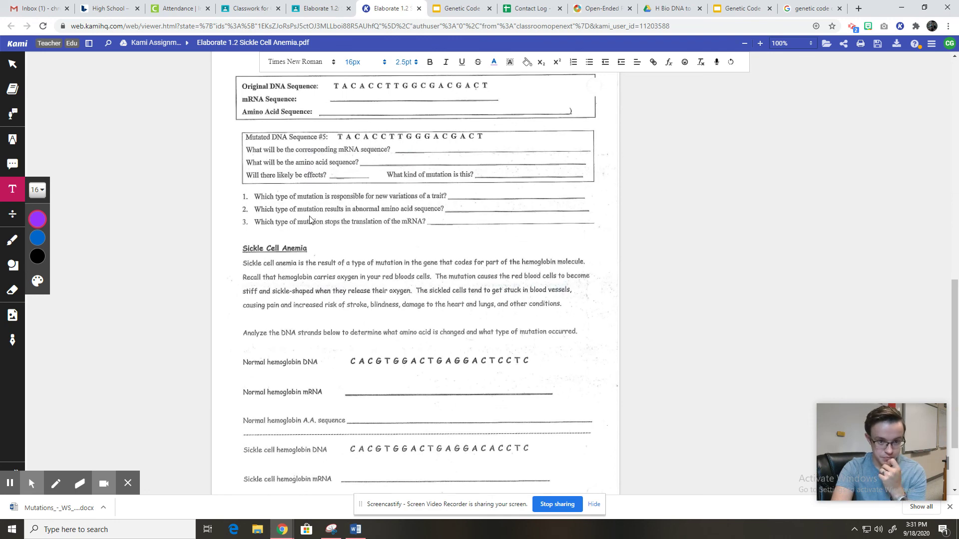
scroll(306, 281, "down", 1)
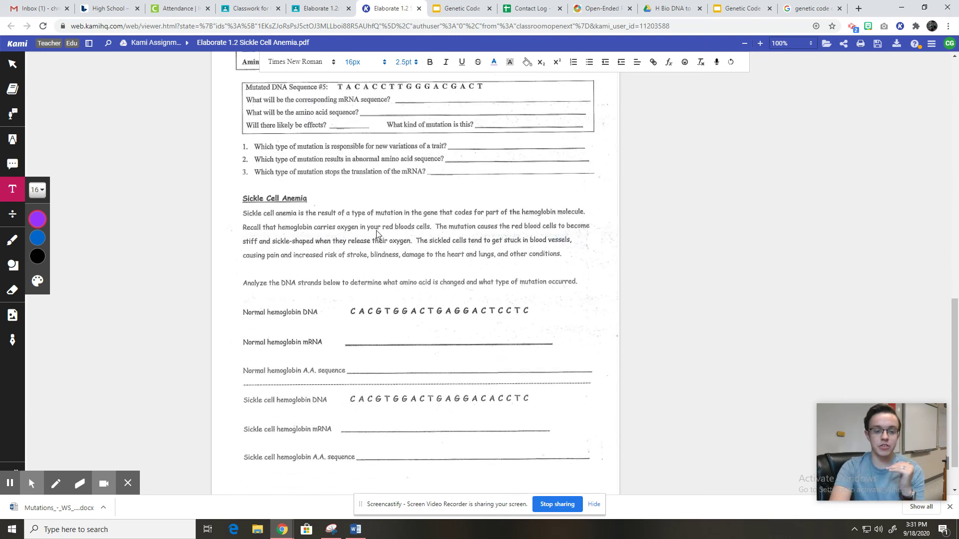